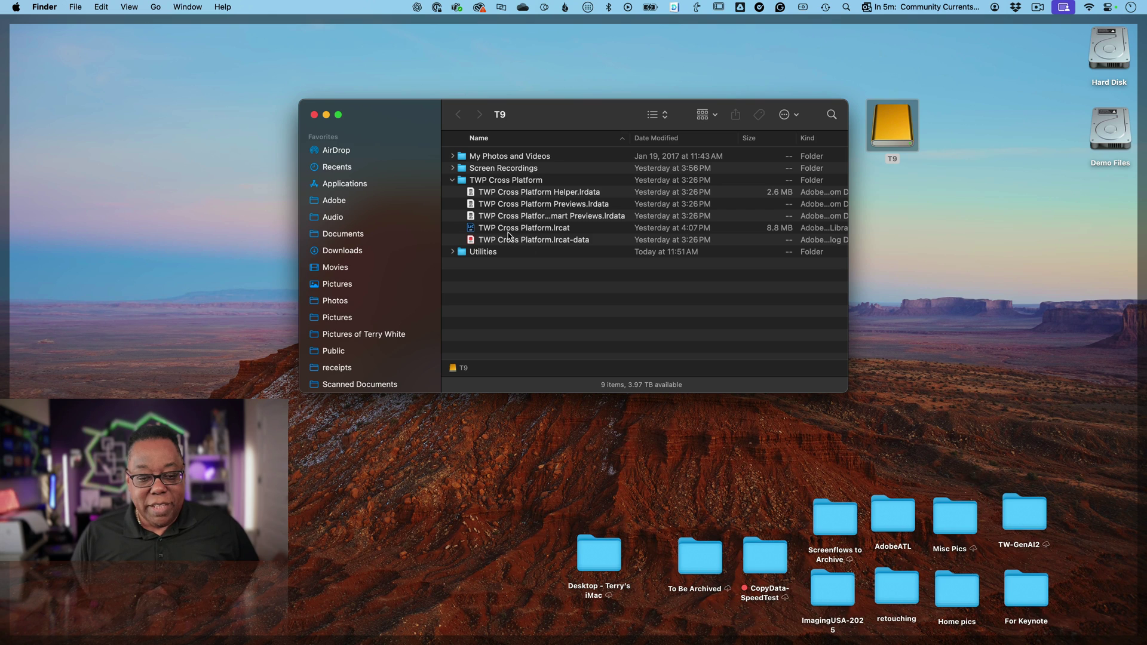
- Check the catalog files in the TWP Cross Platform folder, widening the Name column to fit the full file names, and collapse the folder
left_click(515, 230)
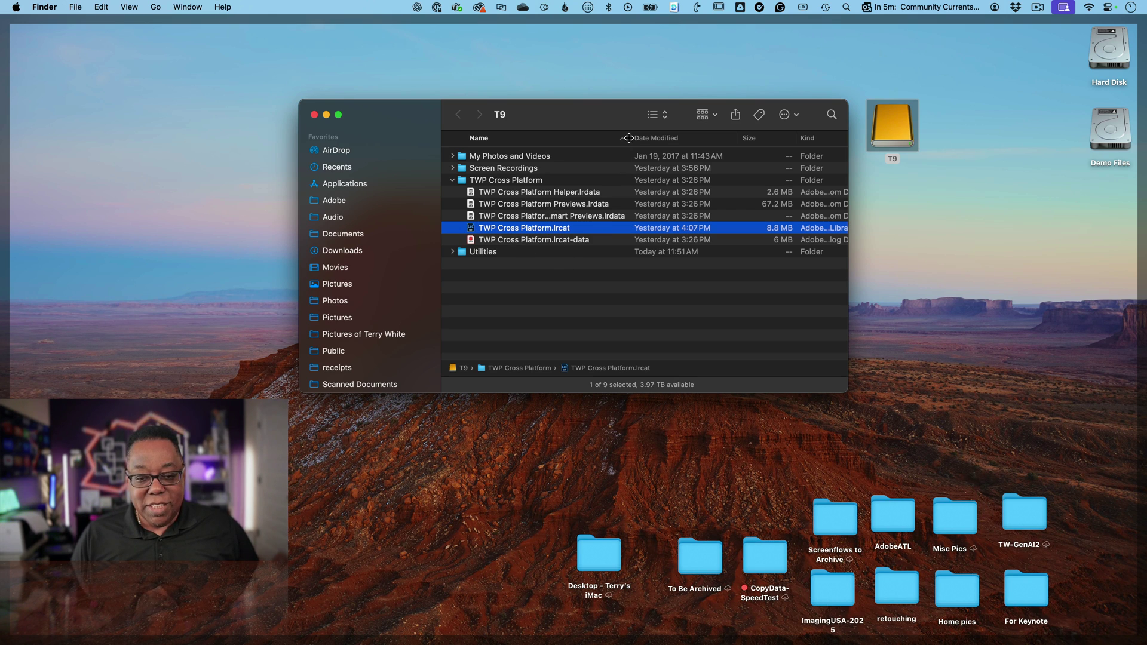
scroll(628, 138, "right", 2)
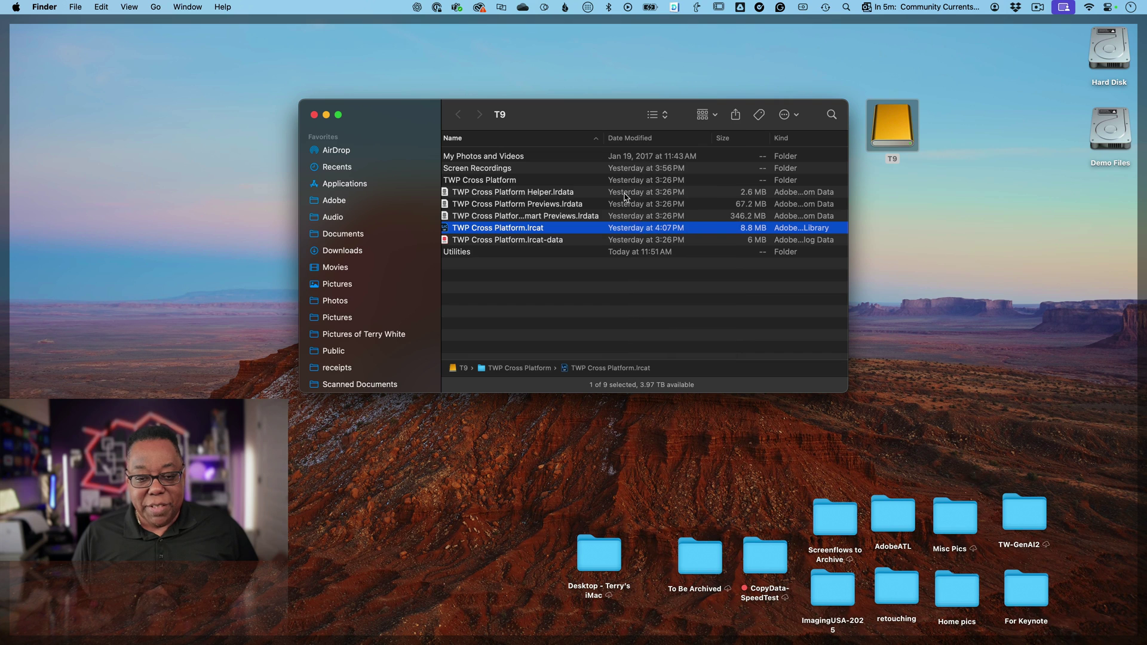
left_click_drag(603, 136, 652, 138)
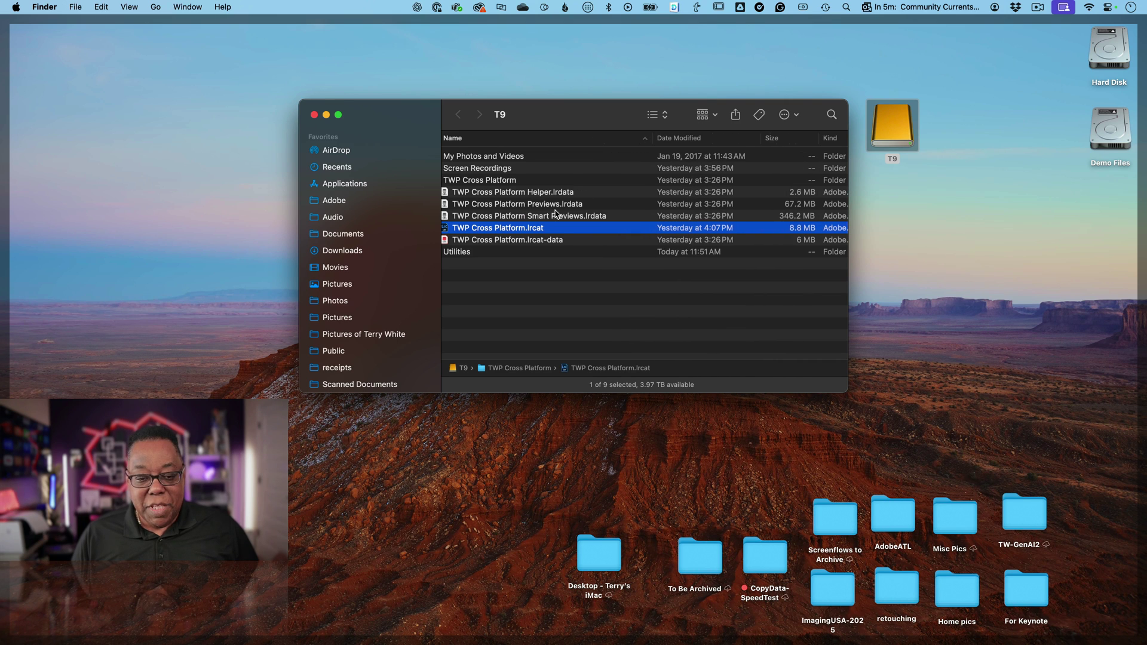
scroll(521, 221, "right", 3)
scroll(521, 221, "left", 4)
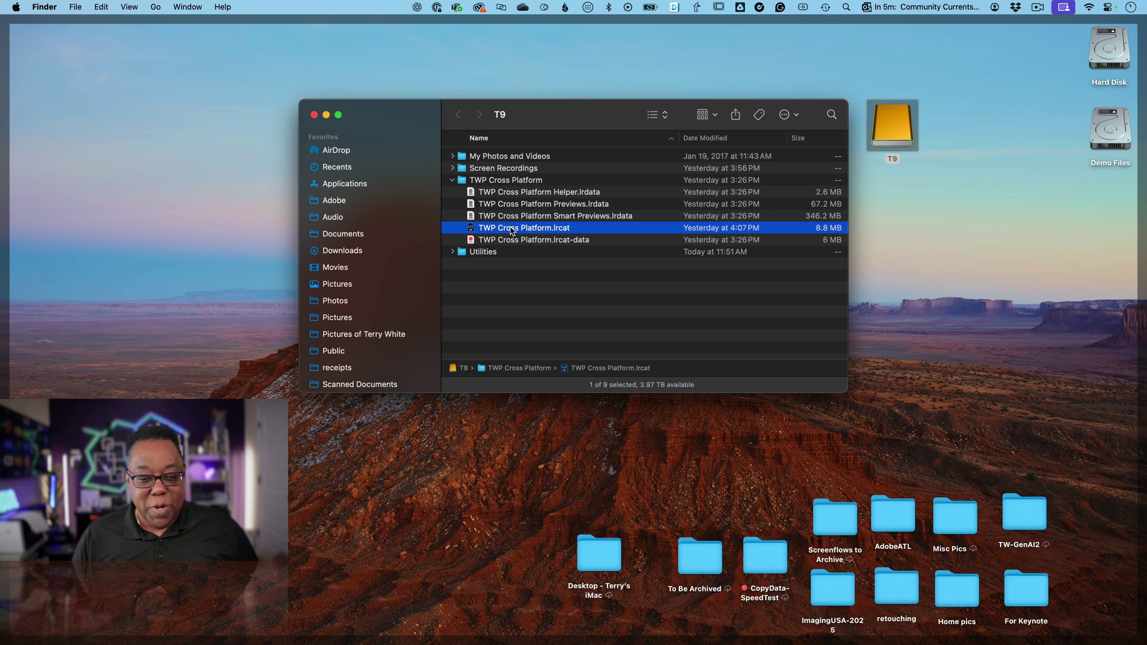
left_click(452, 181)
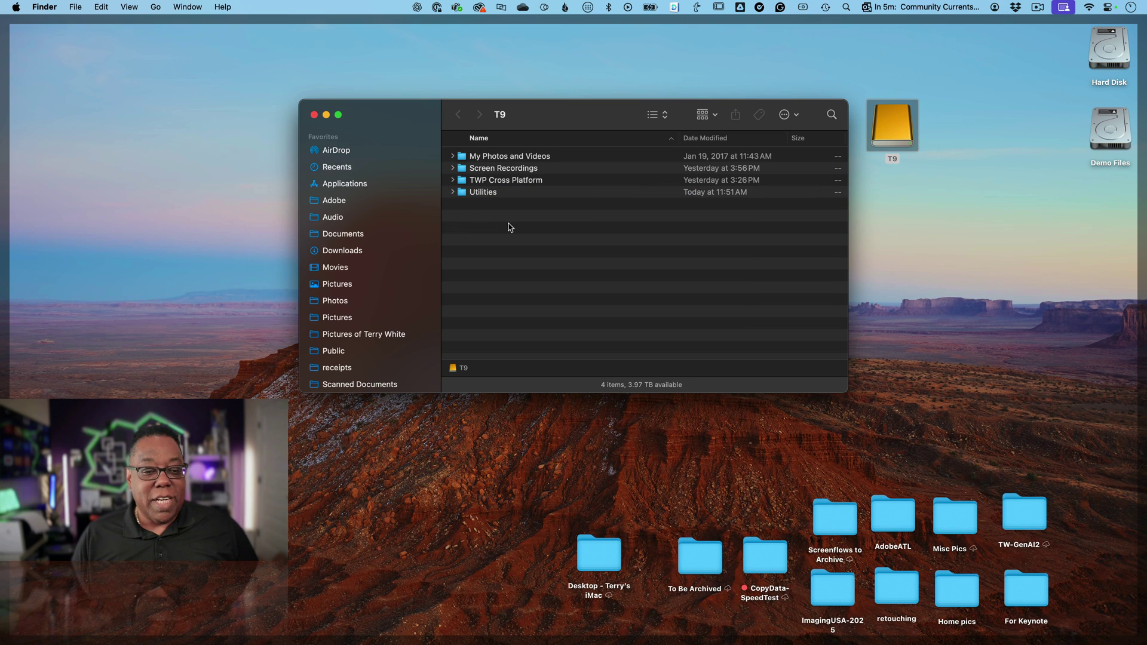
- Expand the My Photos and Videos folder on T9 to review its subfolders beside the catalog folder, and collapse it again
left_click(481, 159)
left_click(452, 157)
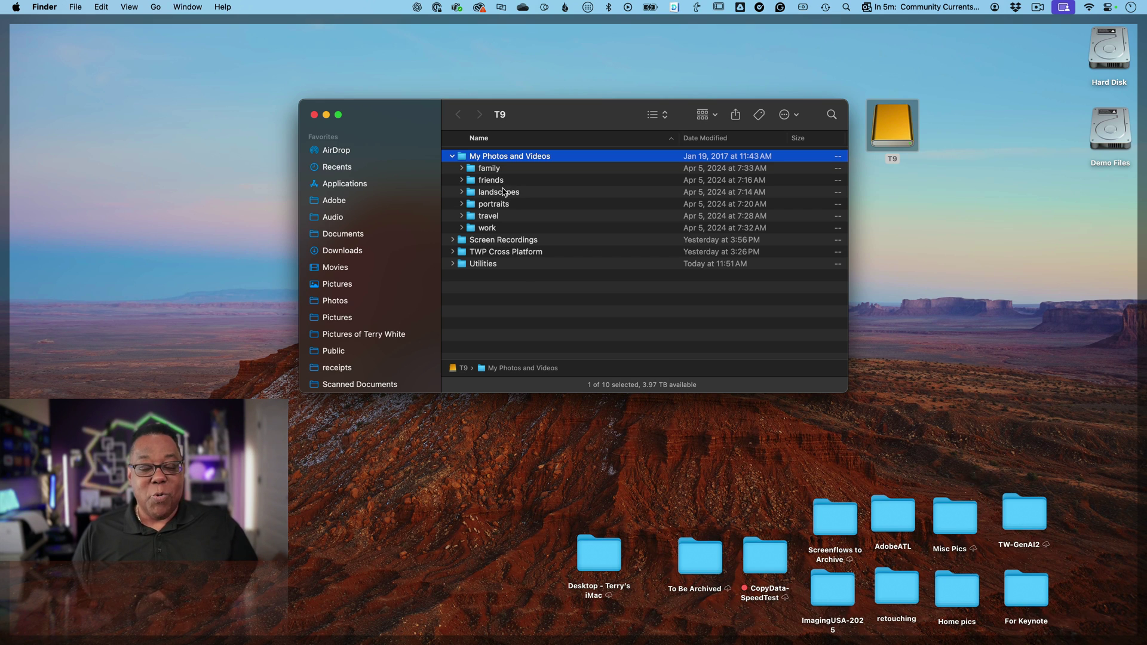
left_click(524, 282)
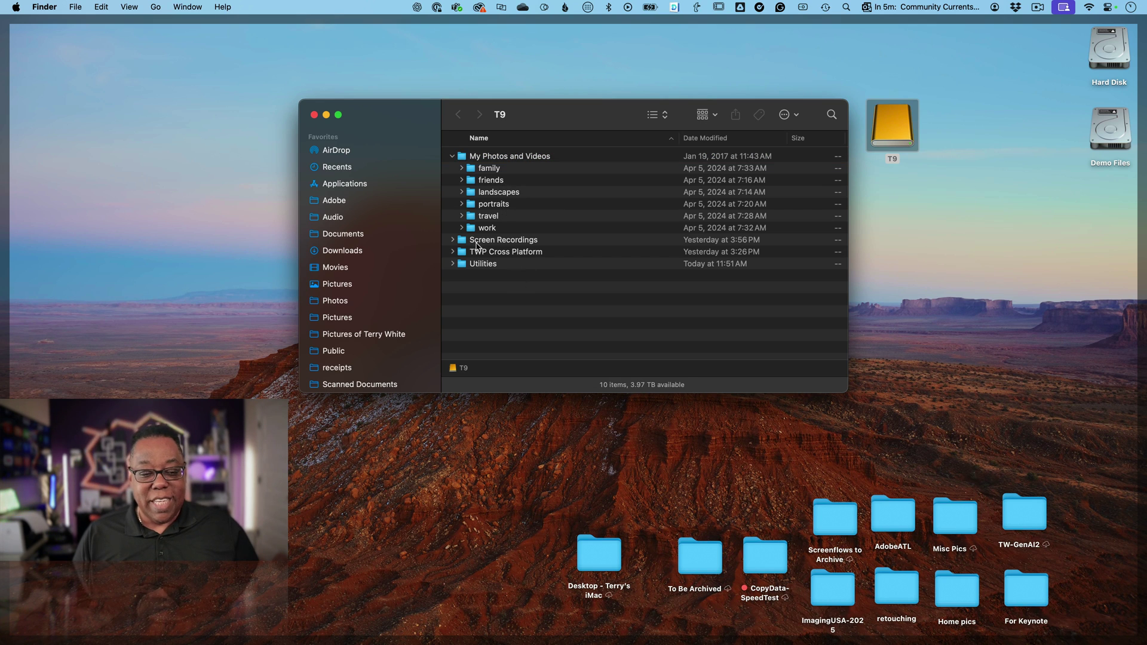
left_click(478, 263)
left_click(479, 253)
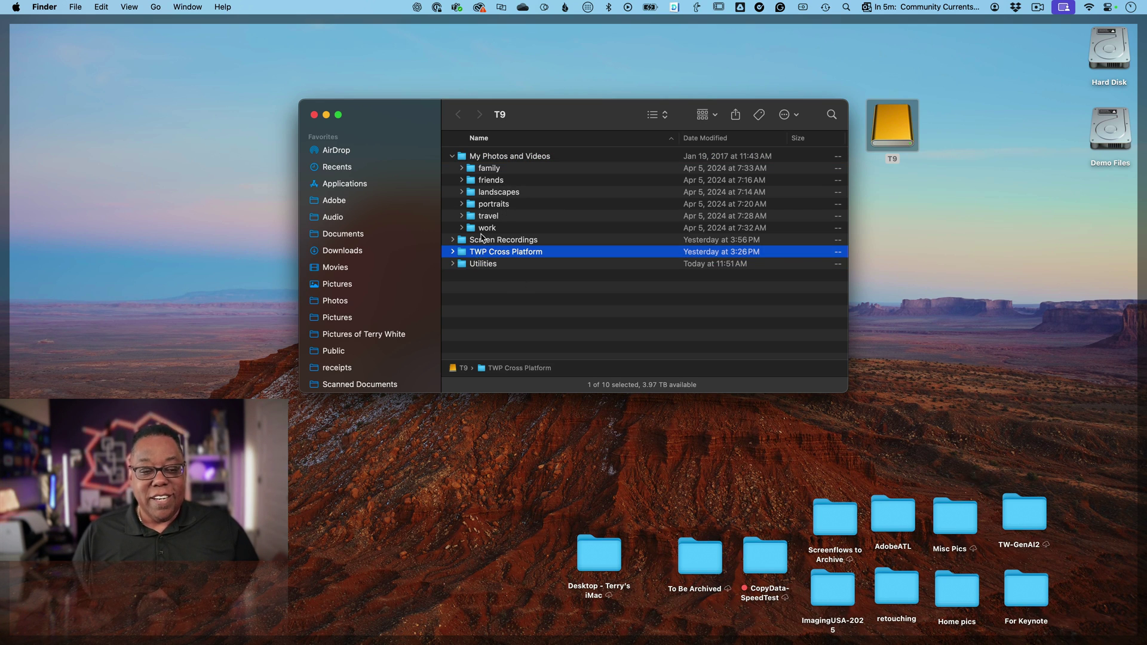
left_click(480, 158)
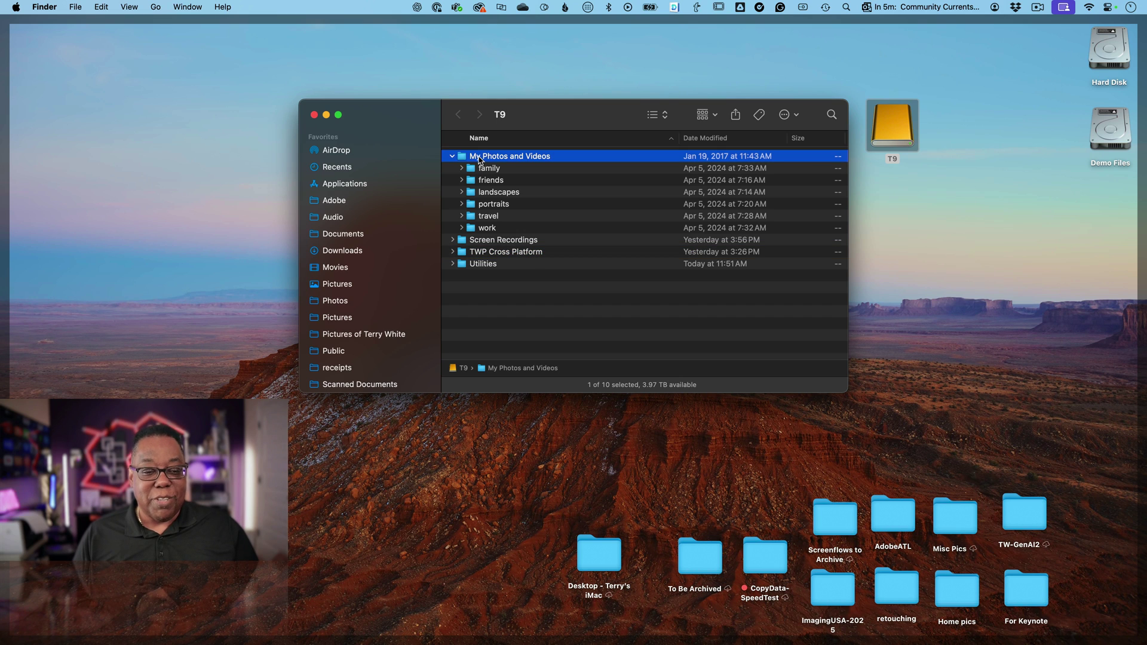
left_click(453, 156)
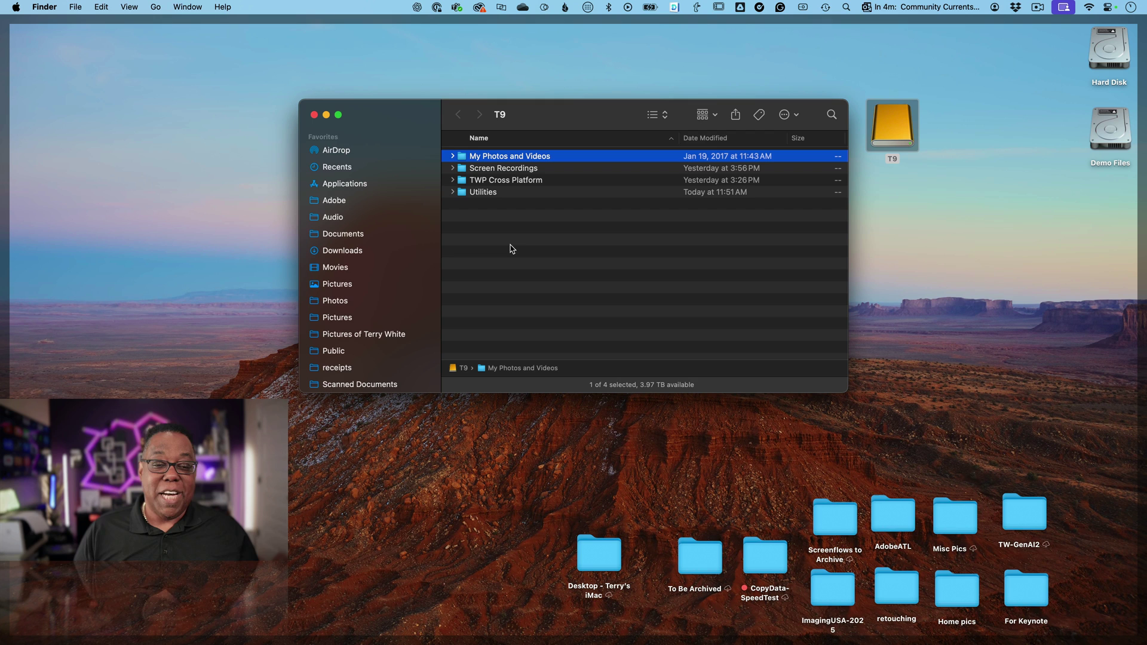
- Close the T9 drive's window and eject the T9 drive from the Mac
left_click(987, 268)
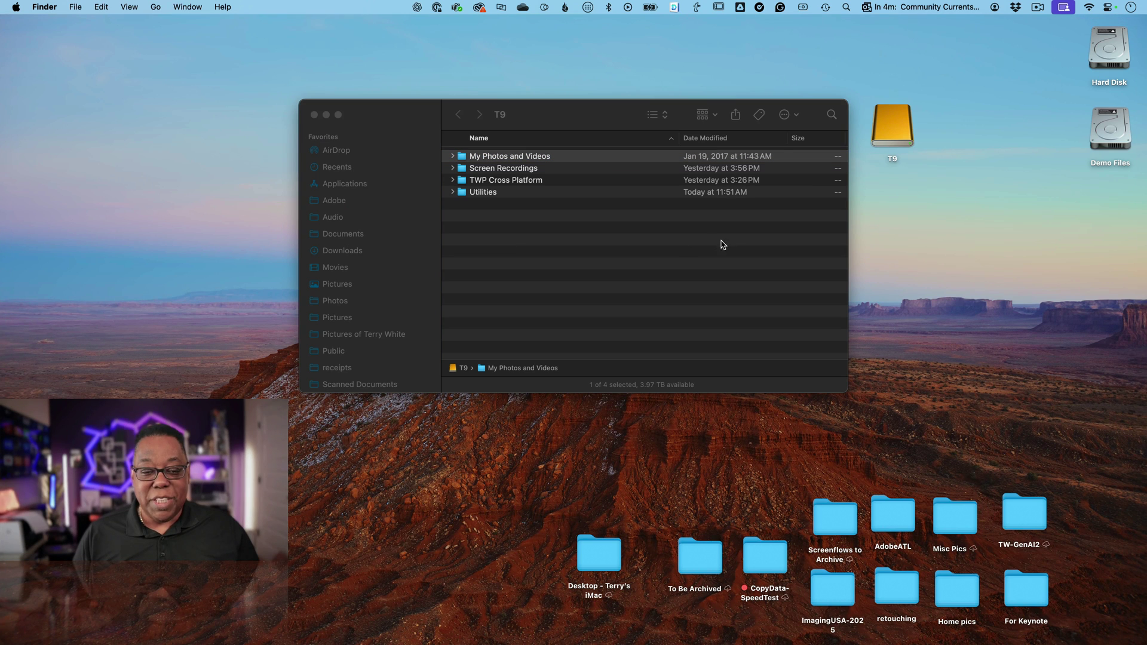
left_click(314, 115)
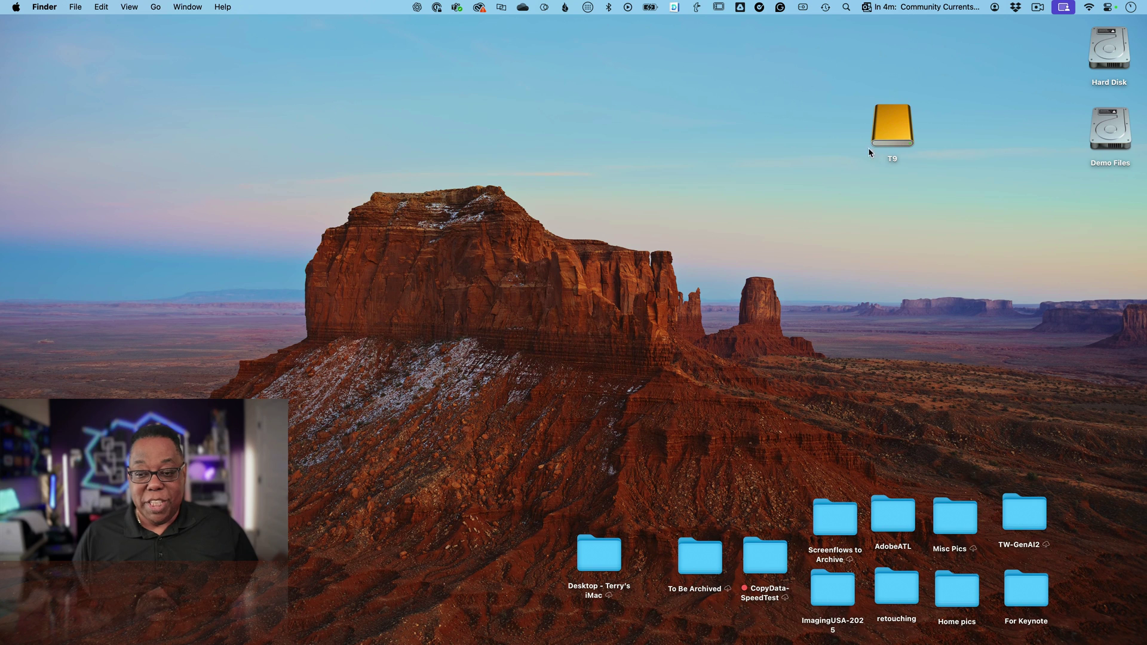
right_click(892, 129)
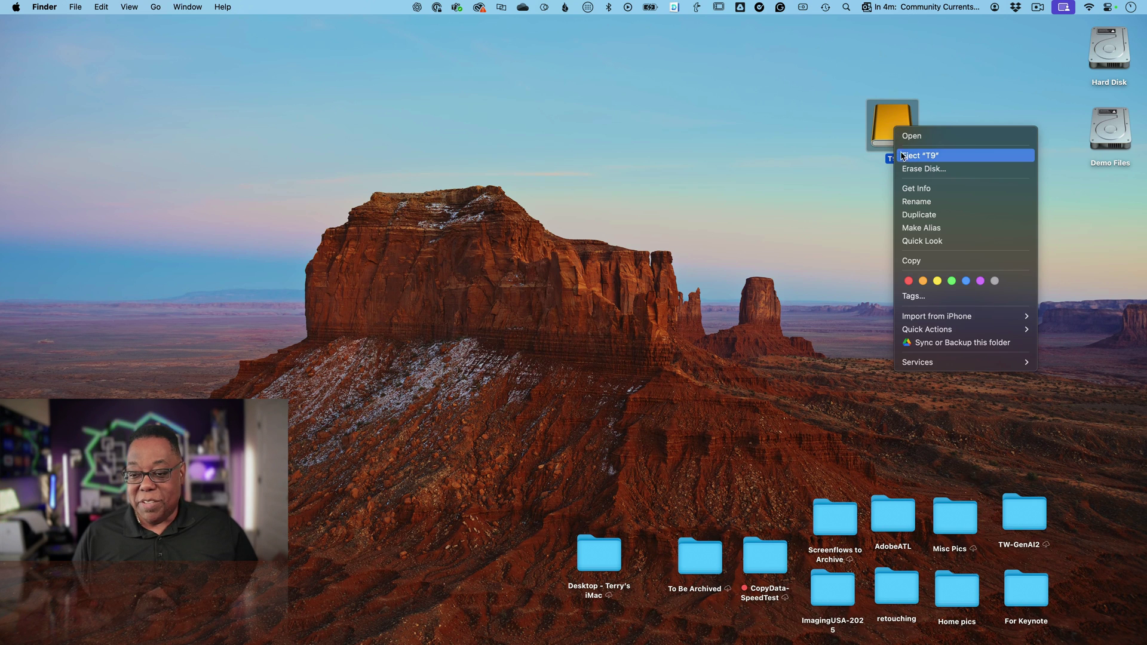
left_click(920, 156)
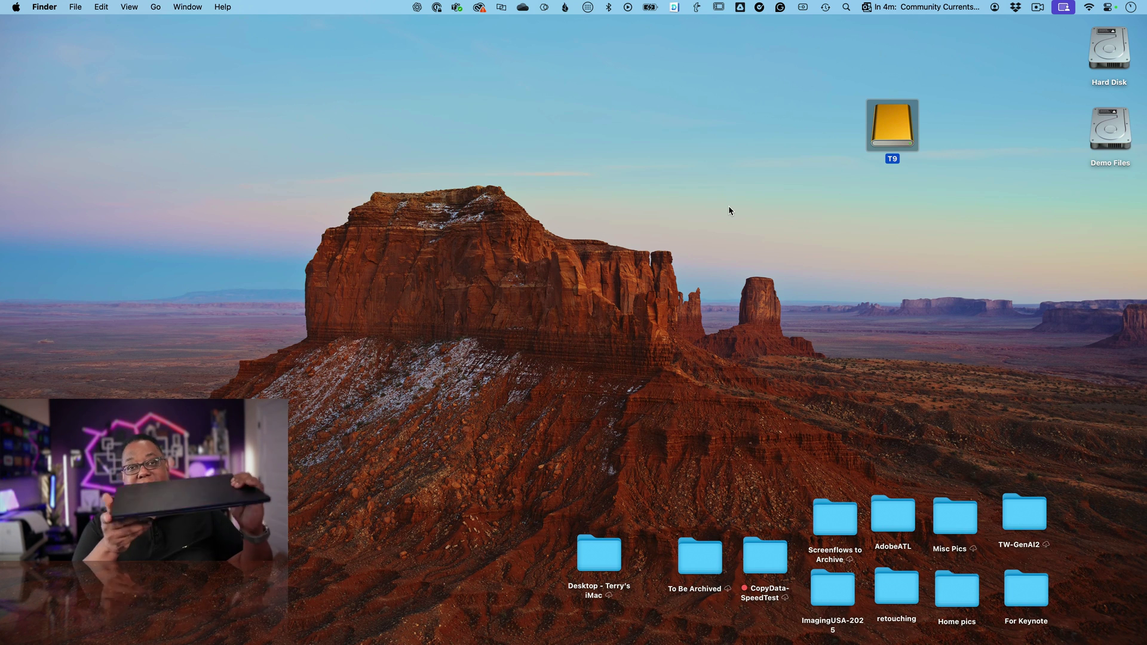
- On the Windows PC, browse My Photos and Videos on T9 (D:) and open the TWP Cross Platform catalog in Lightroom Classic
key("super+e")
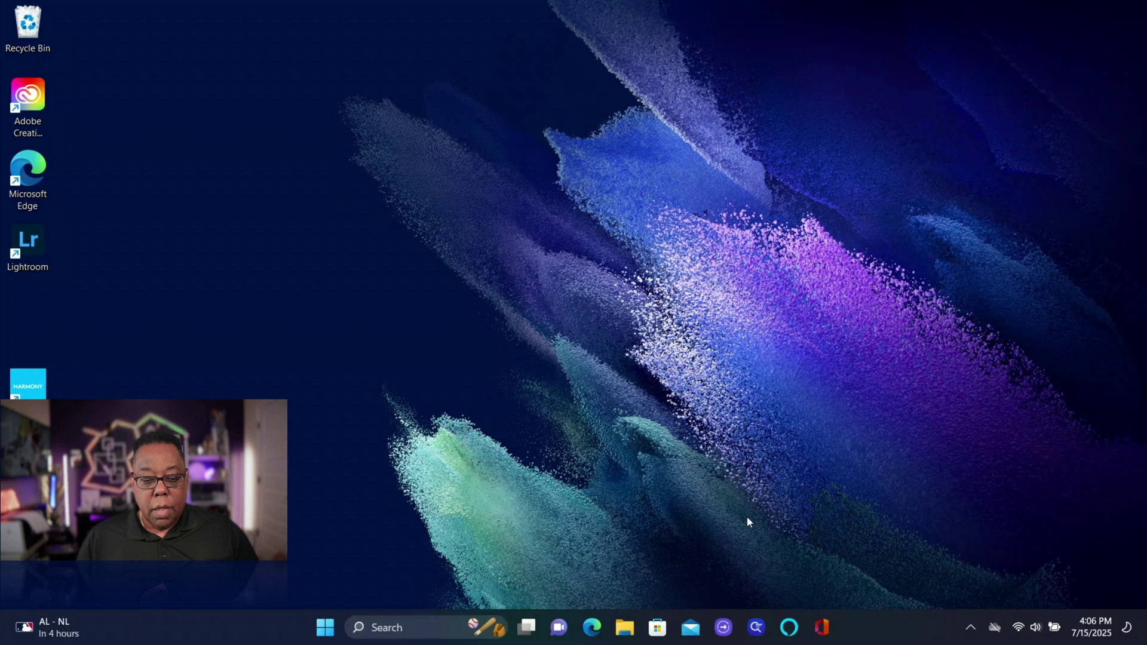
left_click(624, 630)
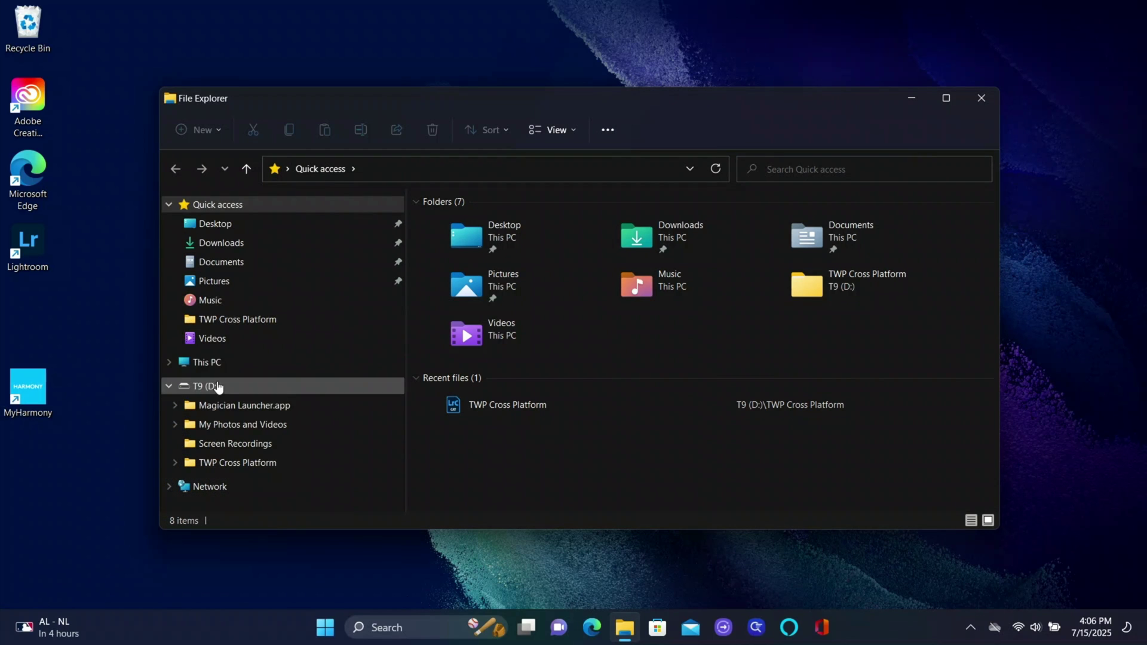
left_click(212, 426)
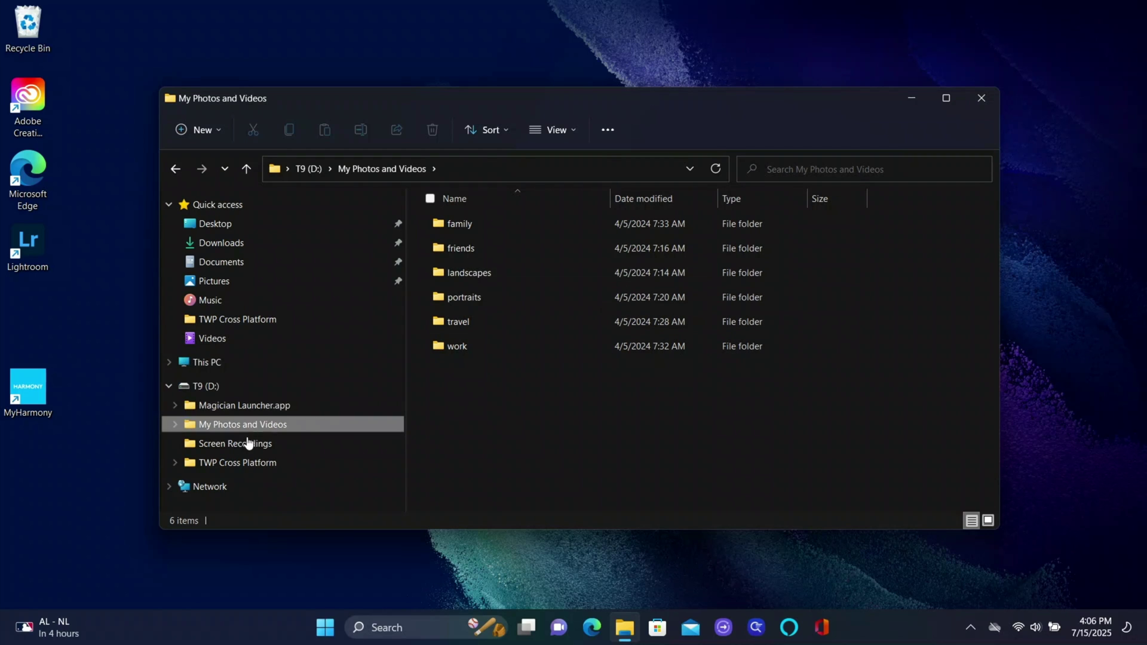
left_click(236, 464)
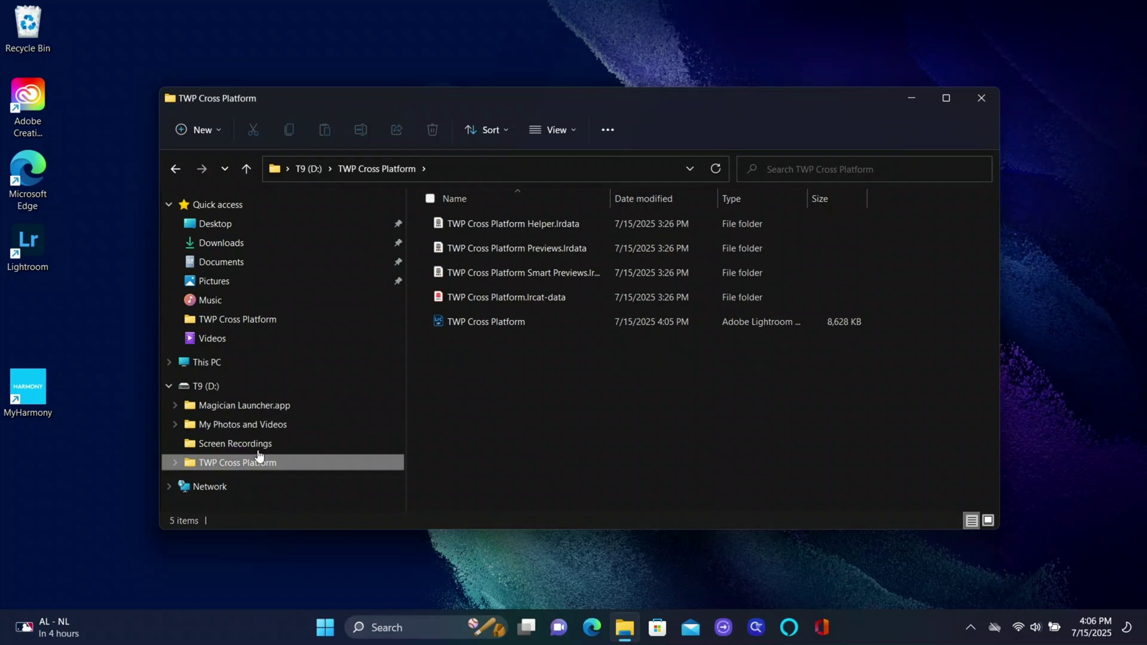
double_click(438, 323)
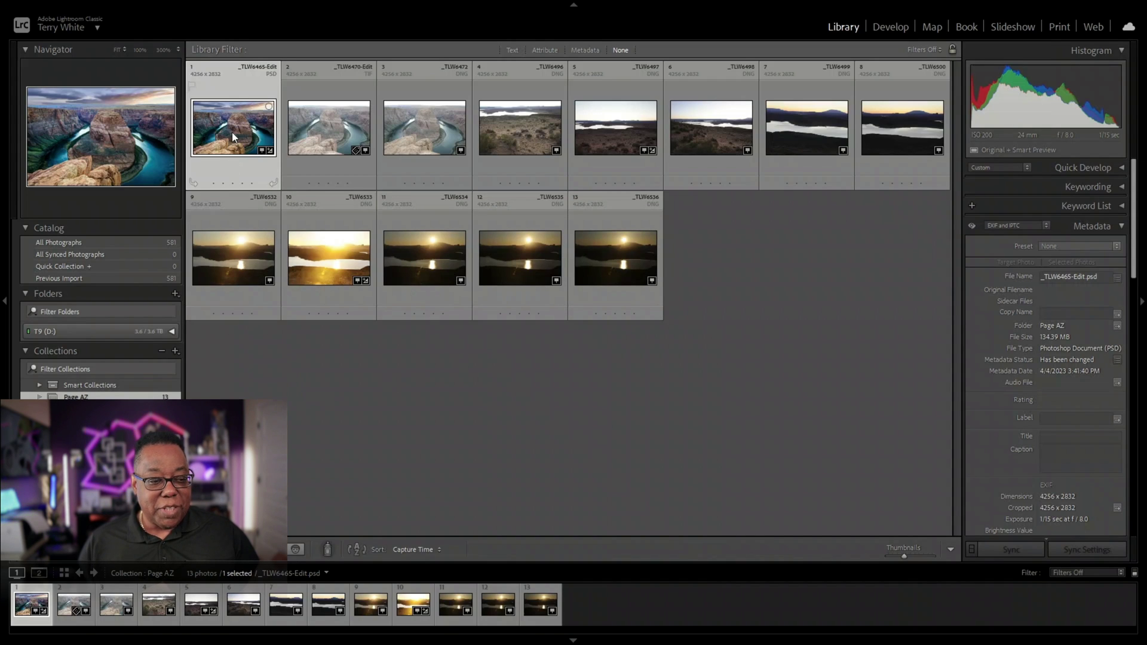
- View _TLW6465-Edit.psd full screen, browse the following photos in the Page AZ collection, and return to the Library grid
mouse_move(232, 134)
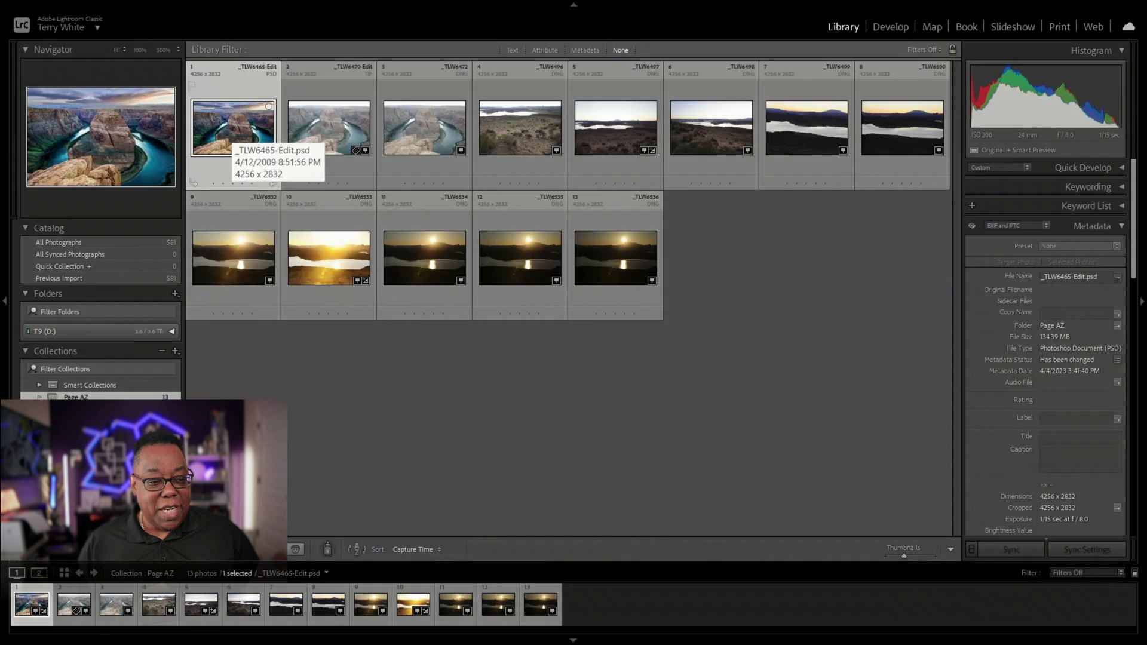
key("f")
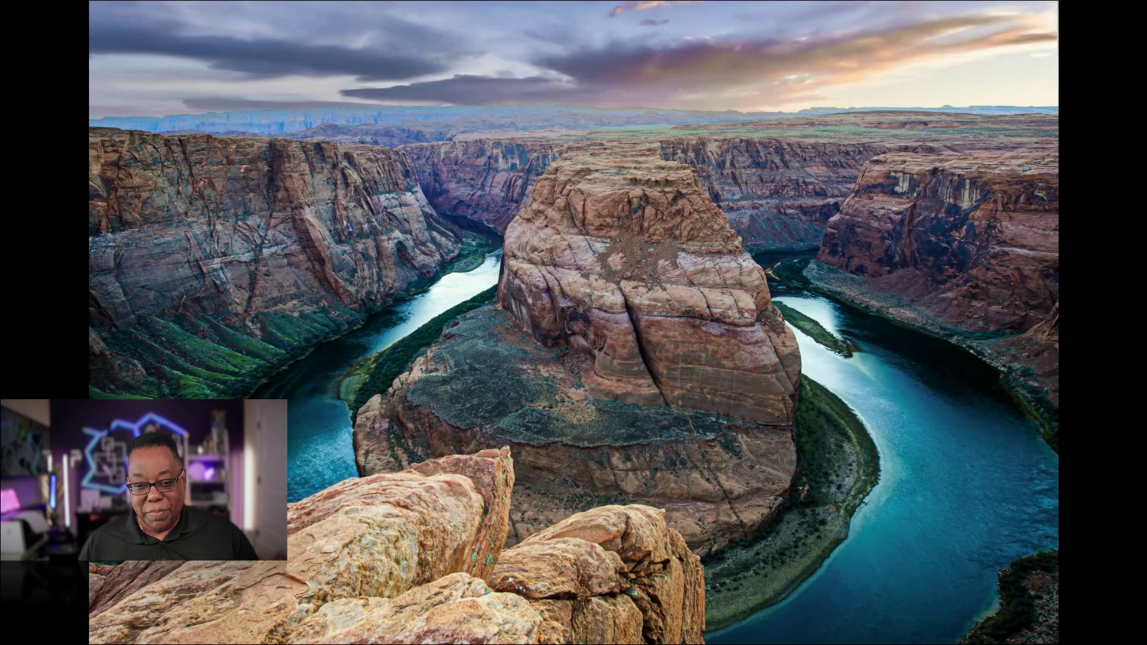
key("Right")
key("Right")
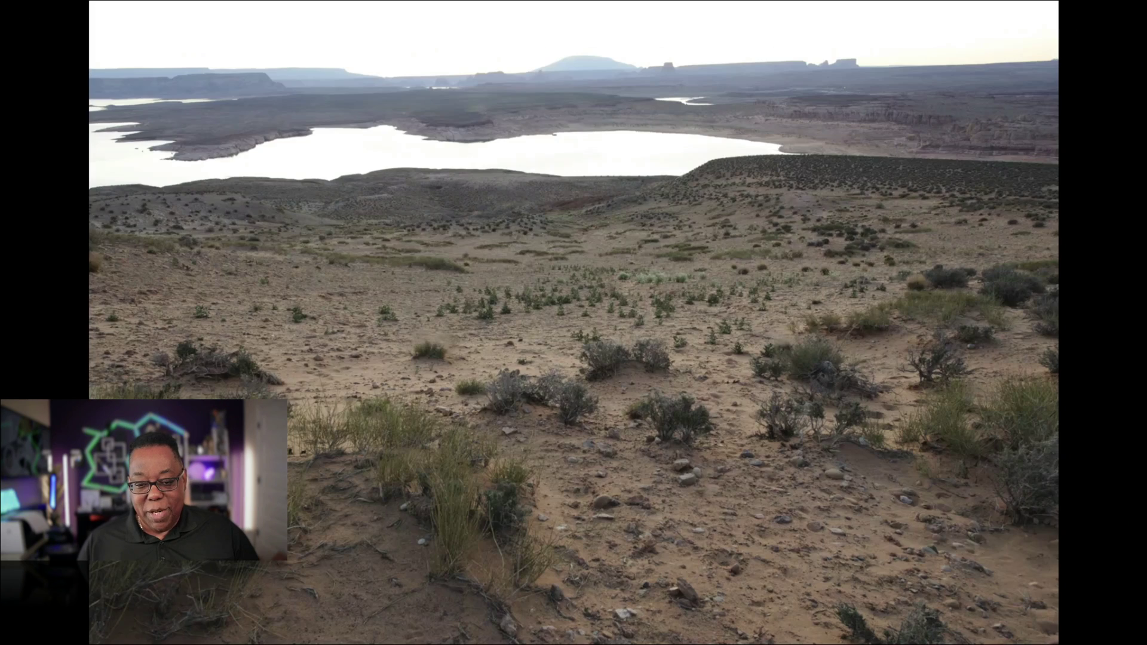
key("Left")
key("Left")
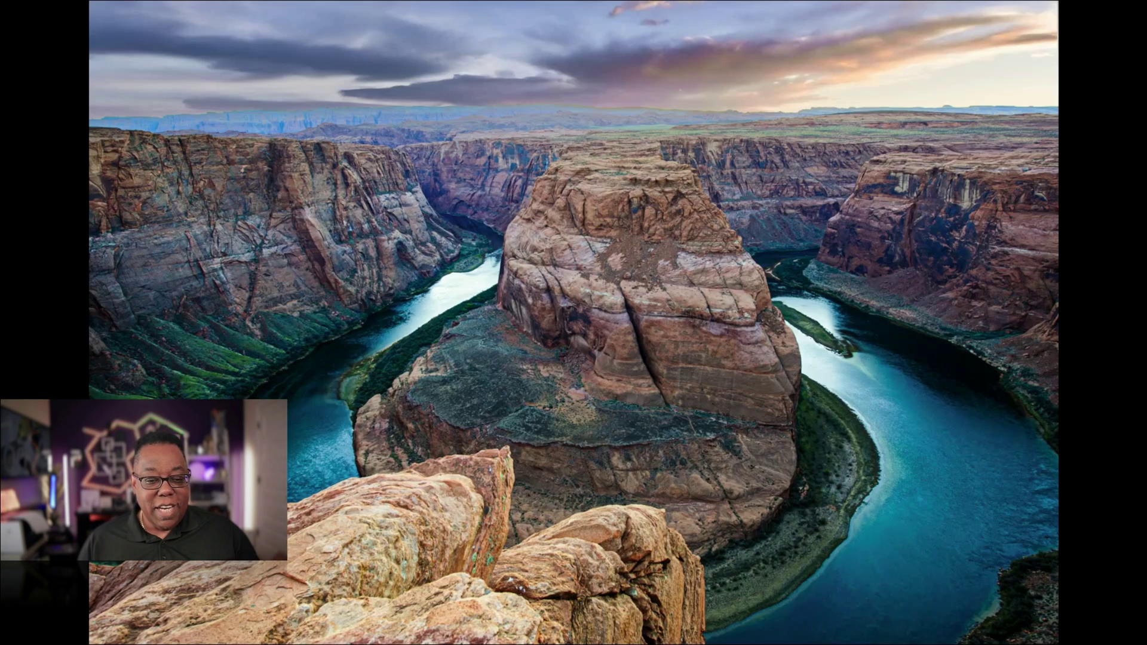
key("Escape")
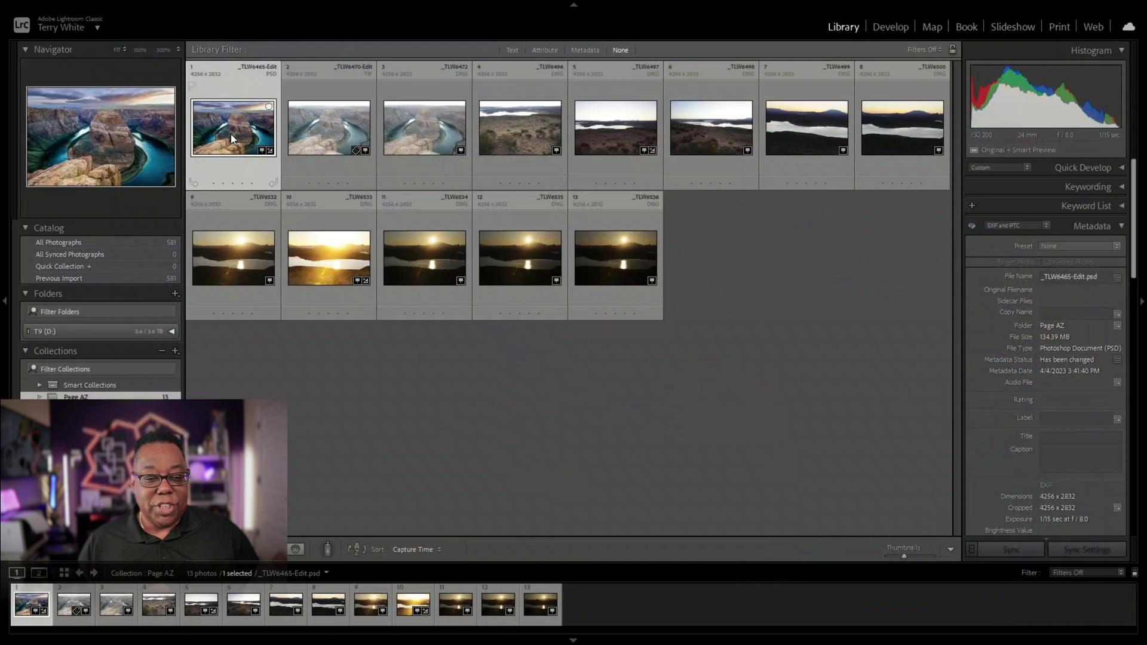
- Convert _TLW6465-Edit.psd to black and white with Contrast +37, Whites +54 and Blacks -42, and return to the Library grid
key("d")
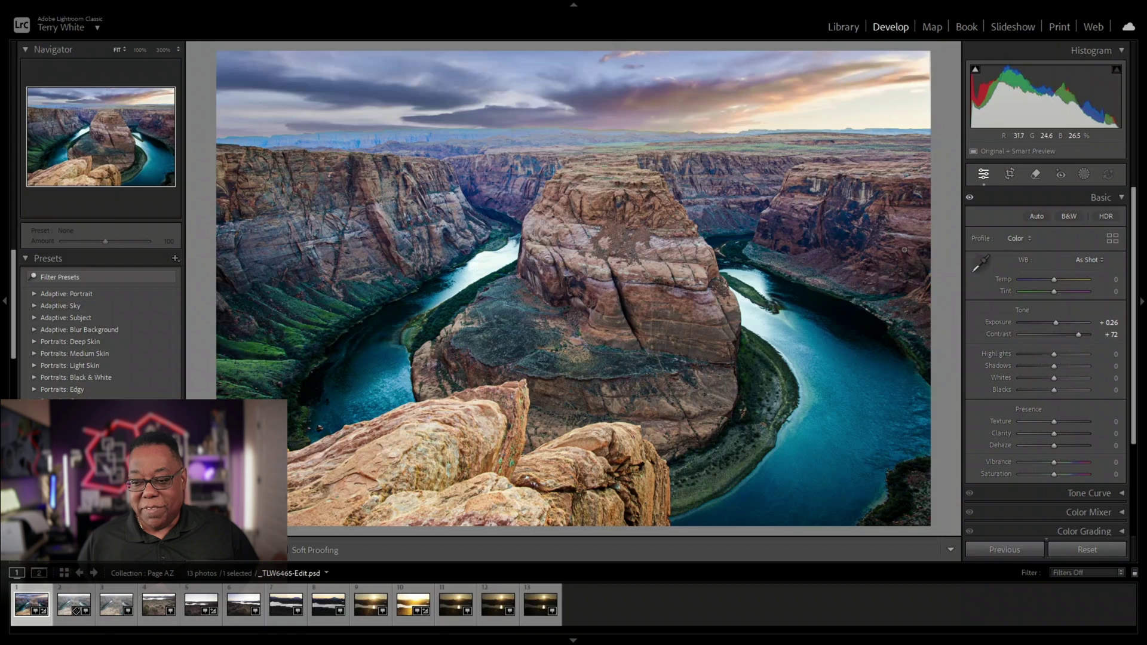
left_click(1064, 217)
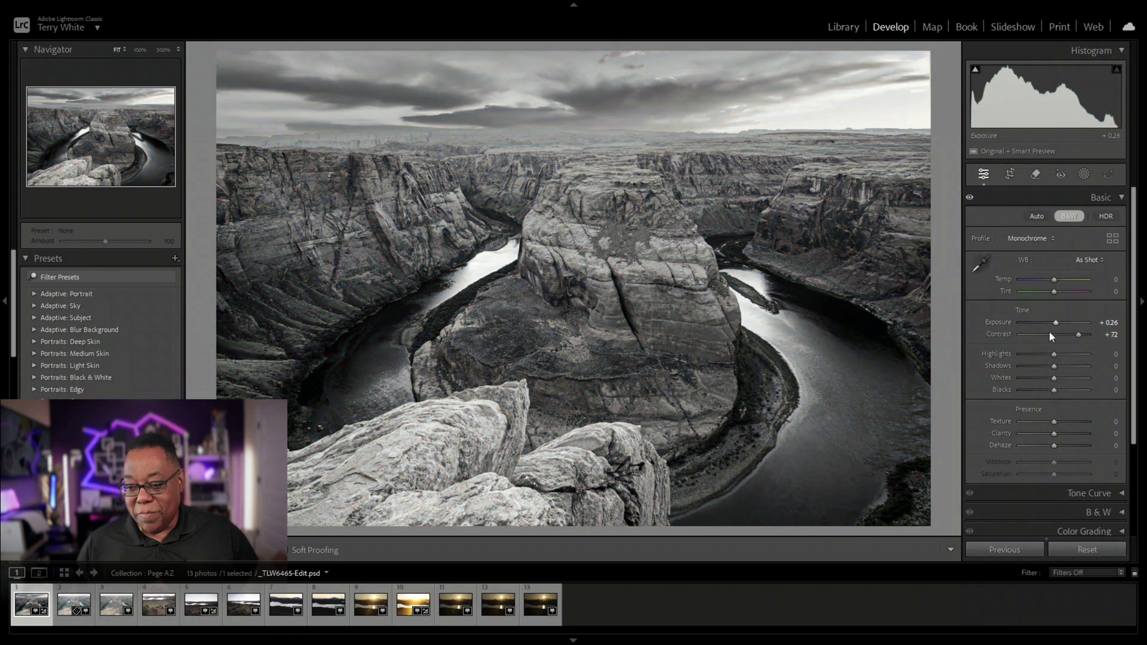
mouse_move(1079, 336)
left_mouse_down()
mouse_move(1040, 337)
mouse_move(1065, 334)
left_mouse_up()
left_click_drag(1054, 393, 1073, 374)
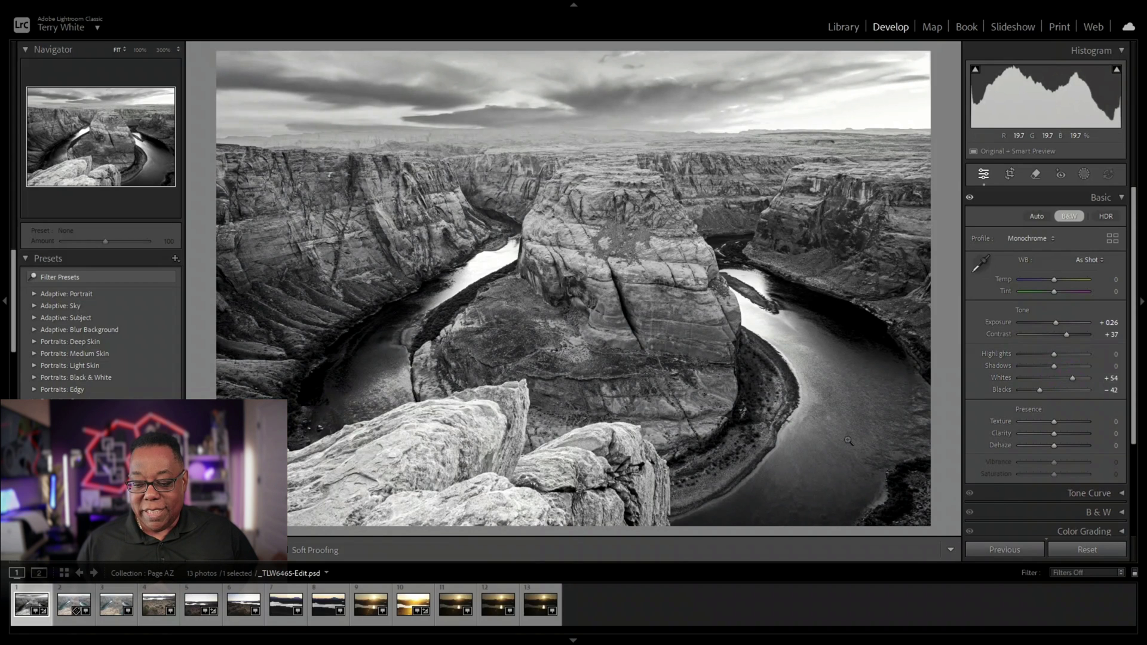
key("g")
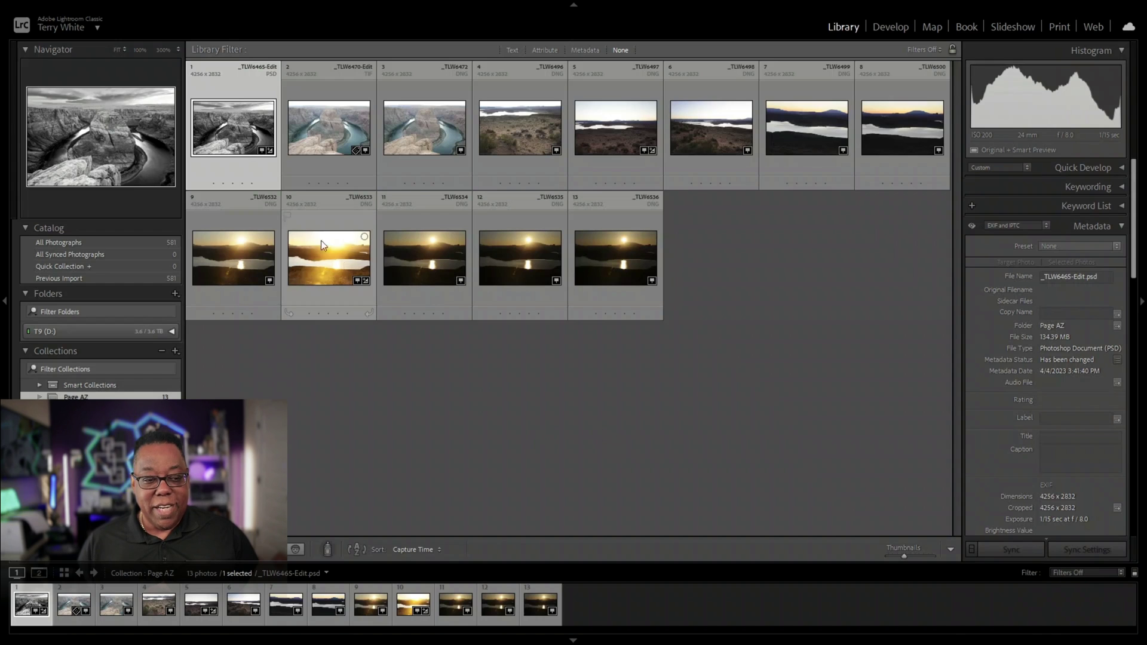
- Quit Lightroom Classic and confirm closing the catalog
mouse_move(78, 5)
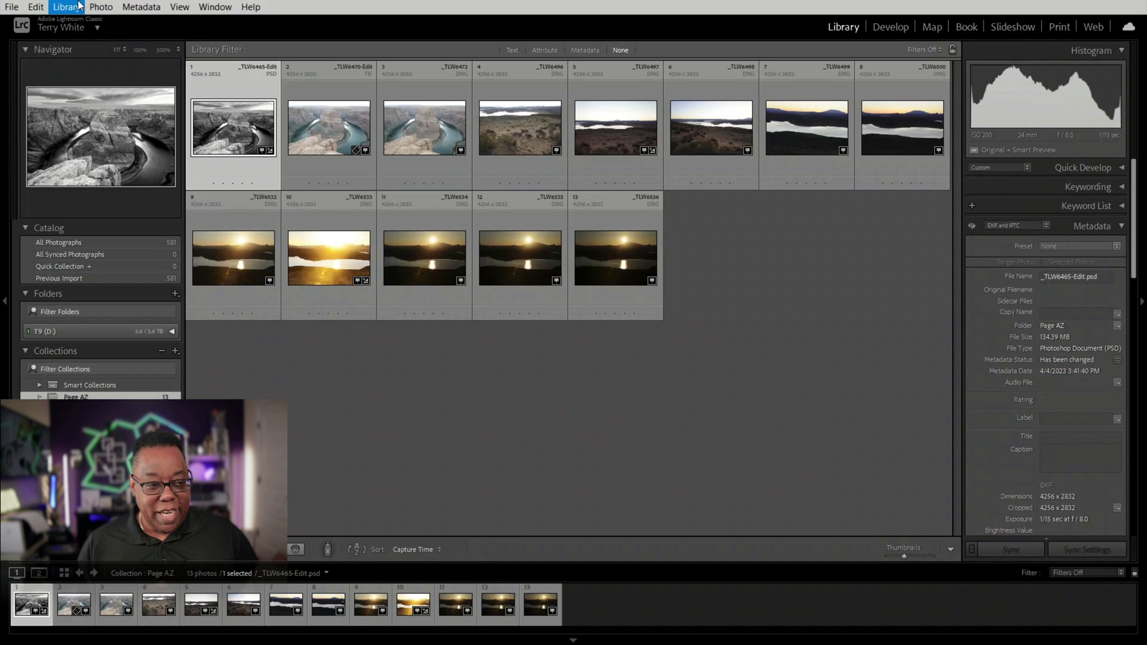
left_click(12, 7)
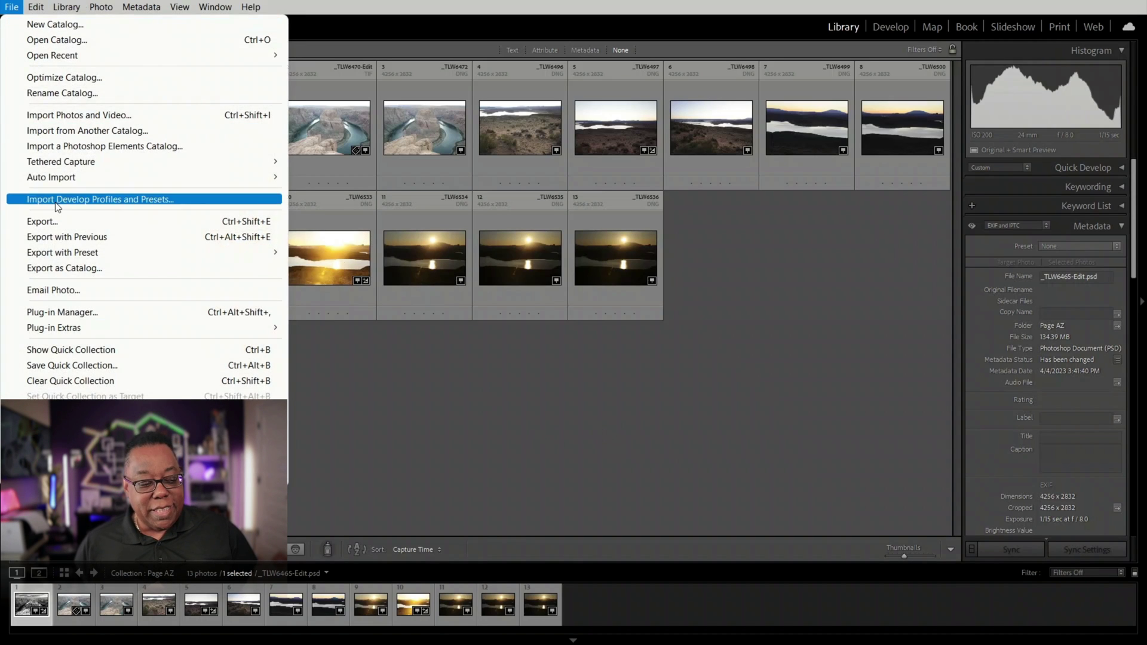
key("Escape")
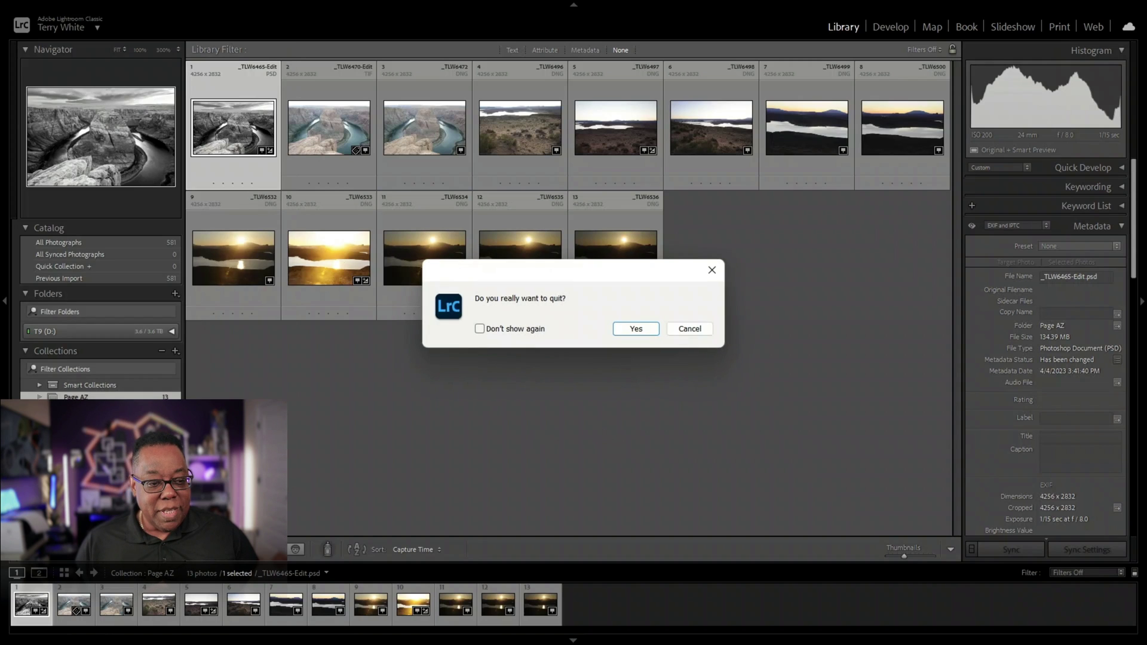
left_click(633, 332)
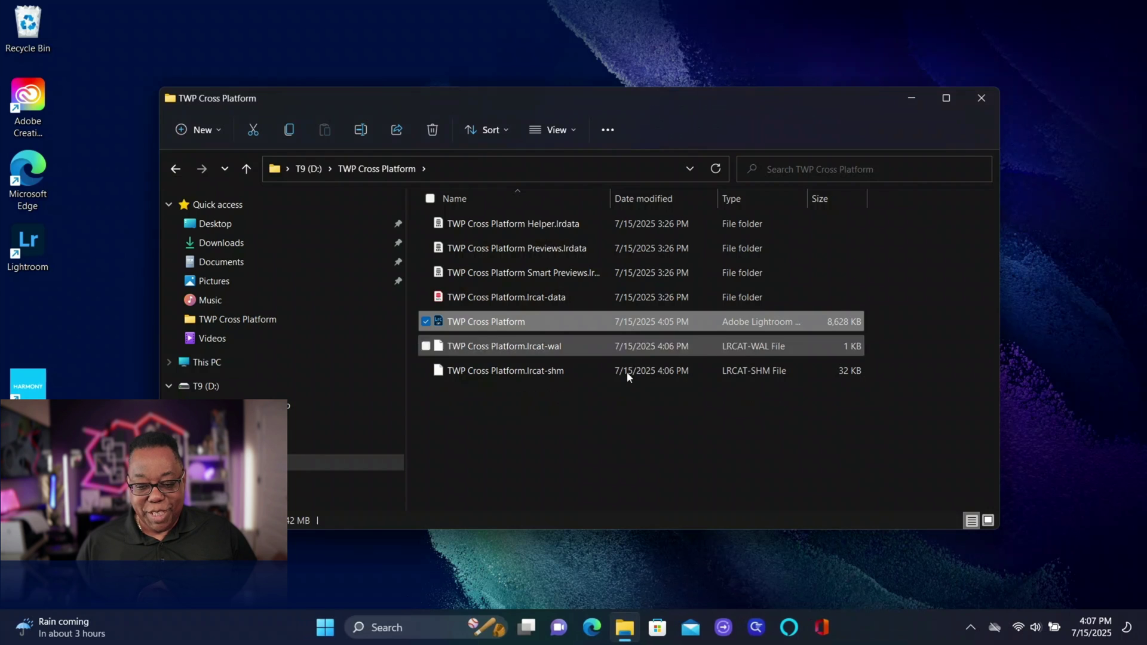
- Safely eject the PSSD T9 drive from the Windows PC
left_click(618, 432)
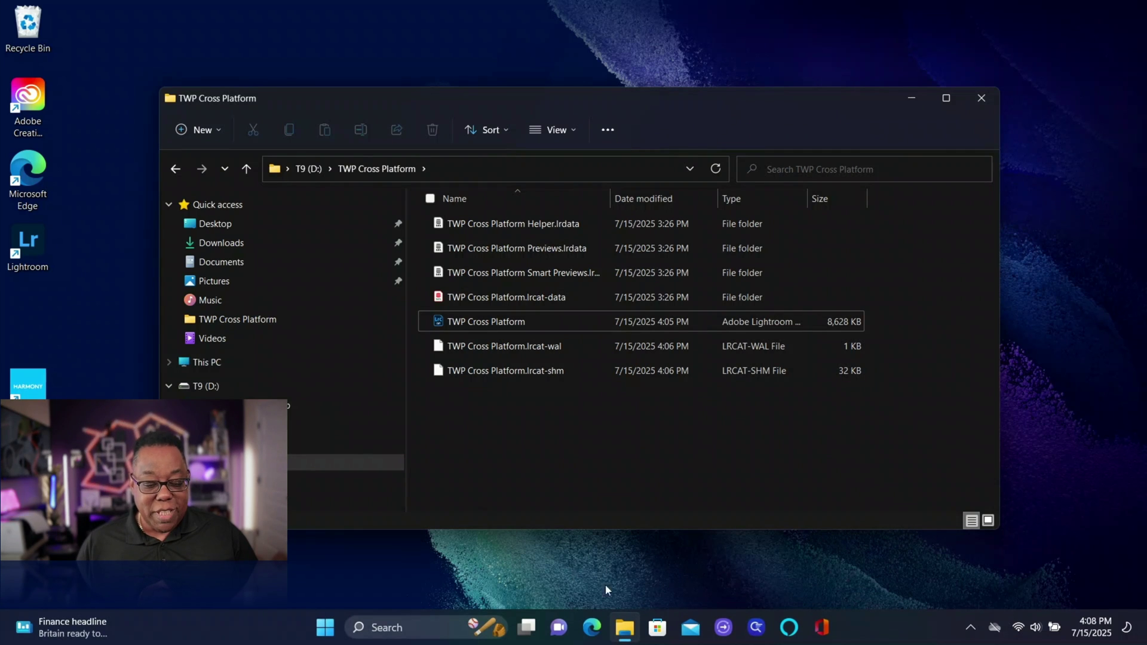
left_click(970, 630)
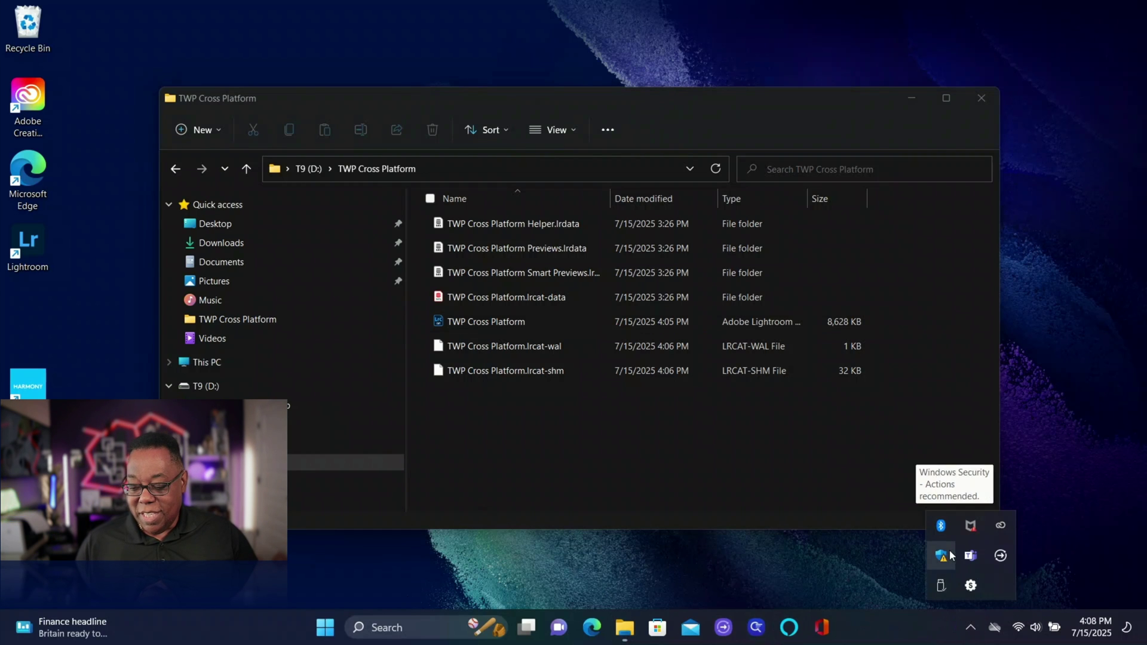
left_click(940, 585)
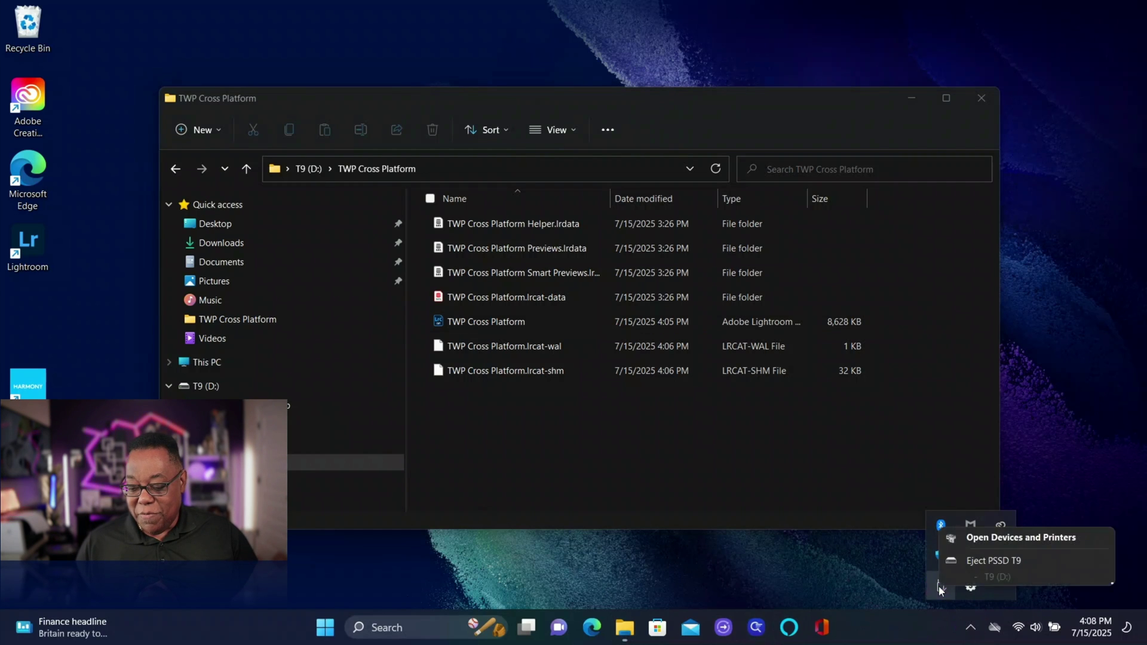
left_click(956, 561)
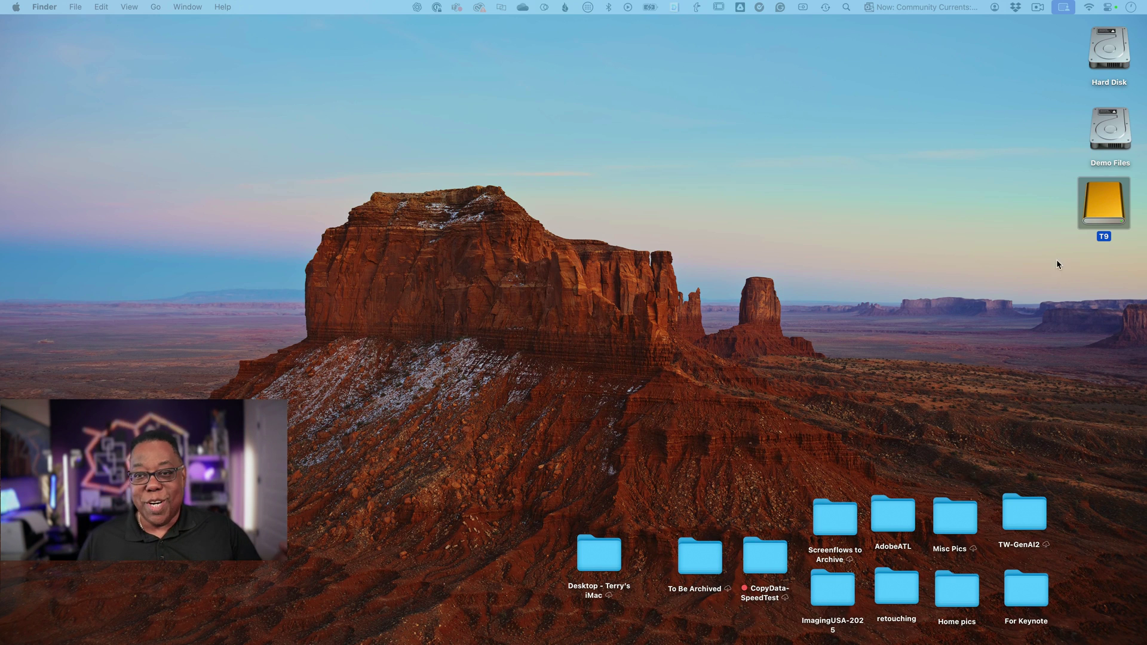
- On the Mac, open the TWP Cross Platform catalog from its folder on the T9 drive in Lightroom Classic
double_click(1103, 214)
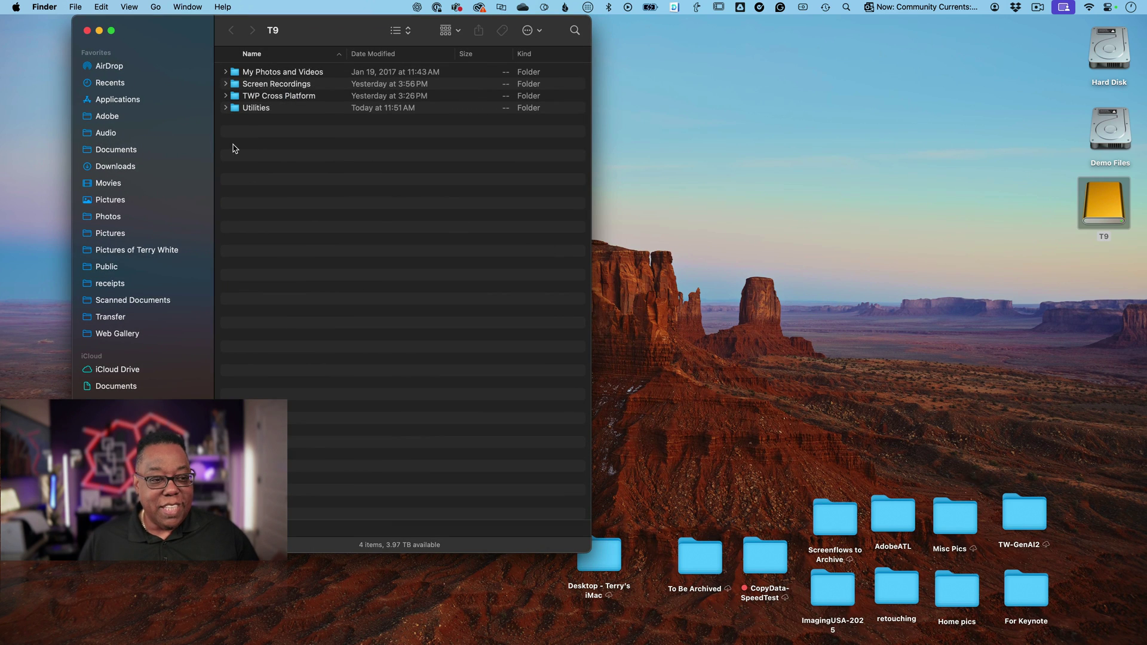
double_click(236, 97)
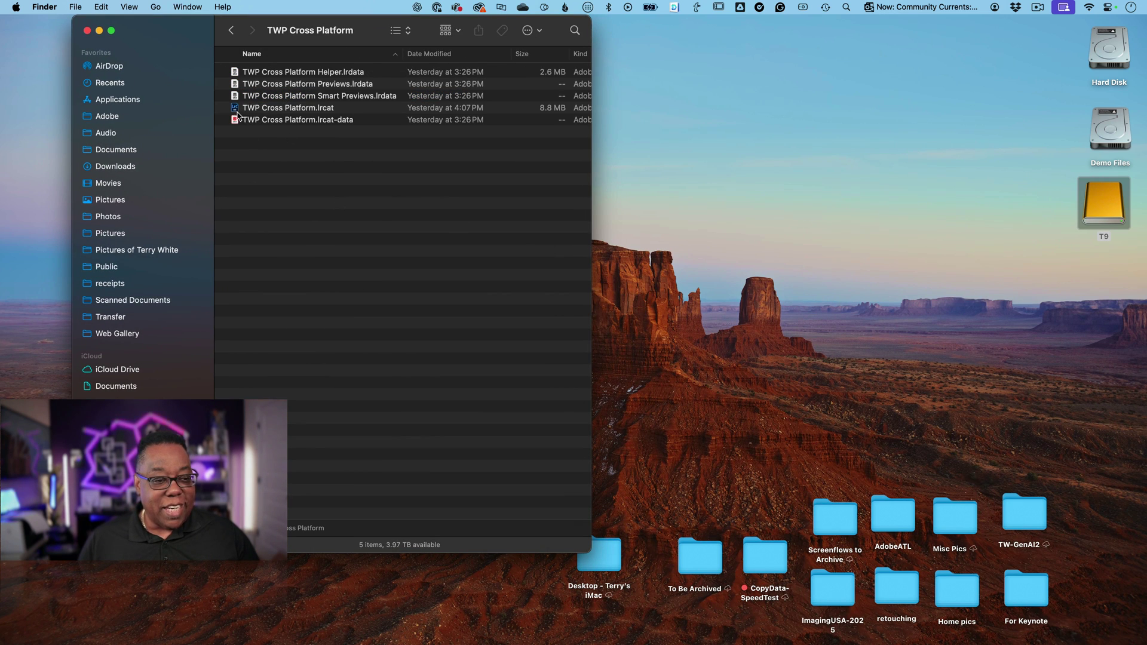
left_click_drag(236, 111, 251, 635)
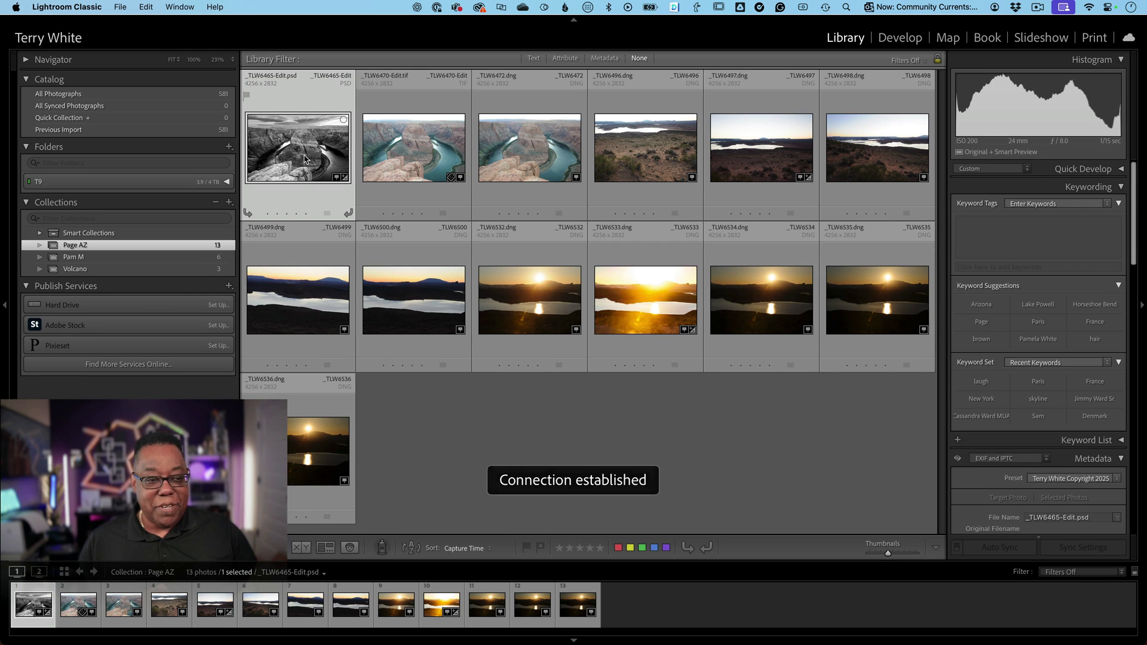
- Set Blacks to -8 on _TLW6465-Edit.psd in the Develop module and return to the Library grid
double_click(292, 149)
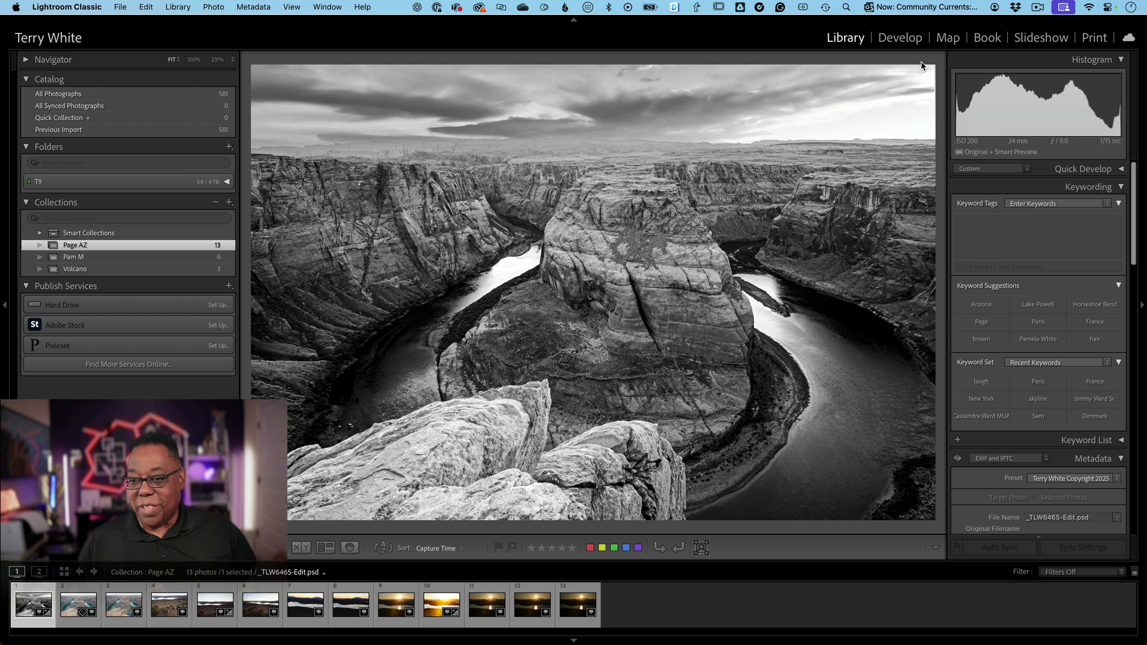
key("d")
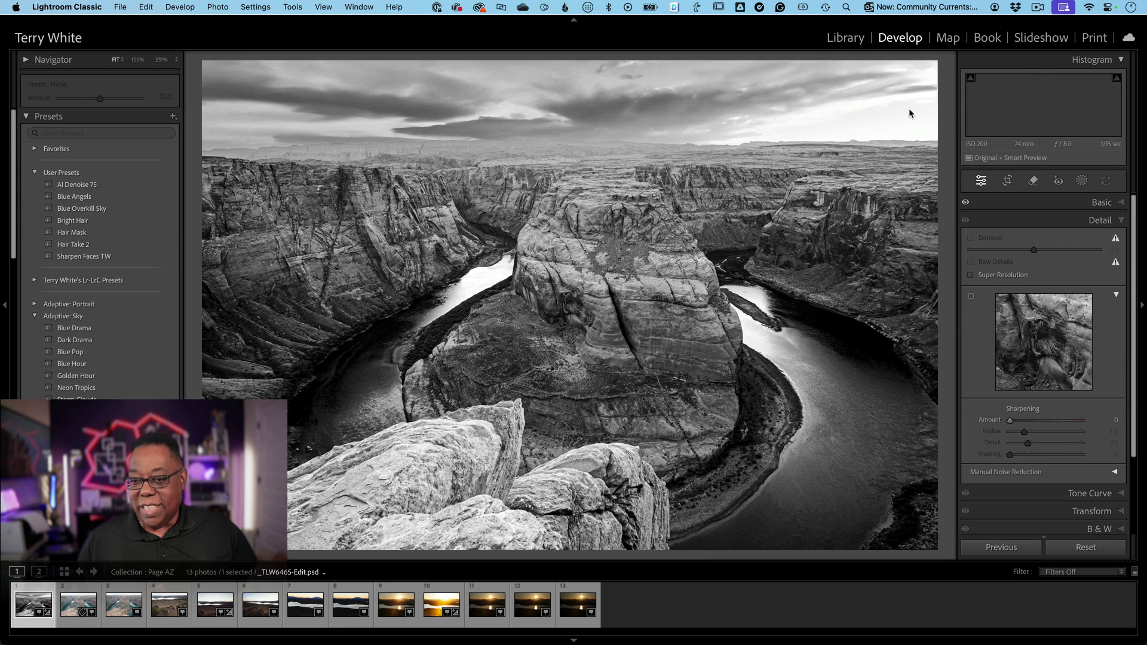
left_click(1118, 203)
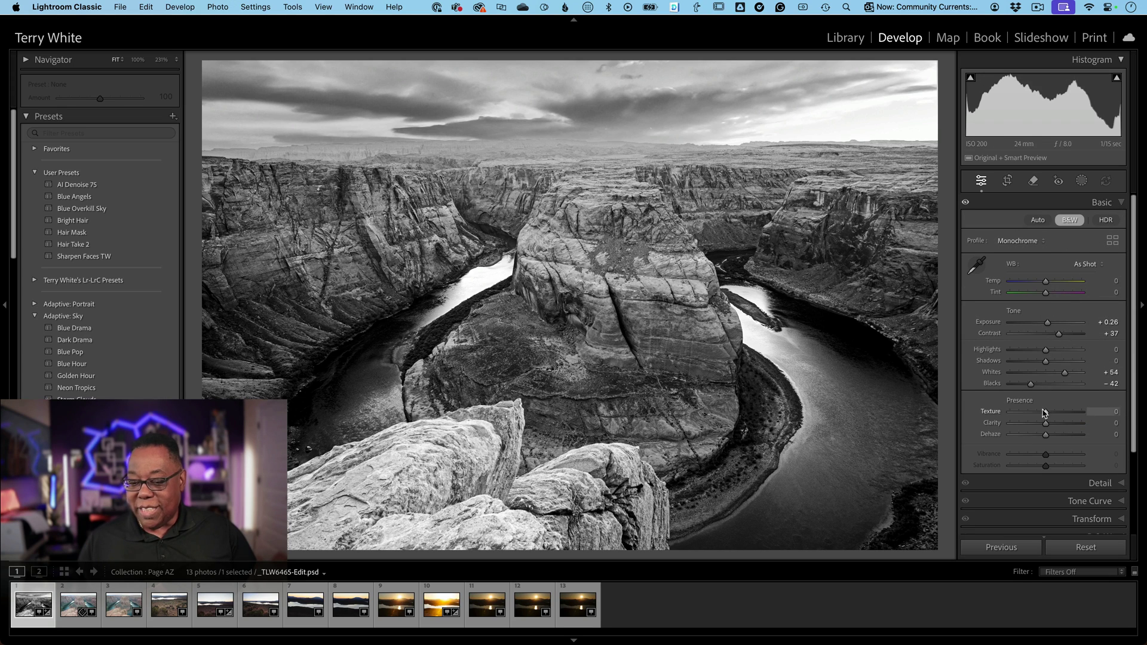
mouse_move(1031, 384)
left_mouse_down()
mouse_move(1012, 390)
mouse_move(1043, 385)
left_mouse_up()
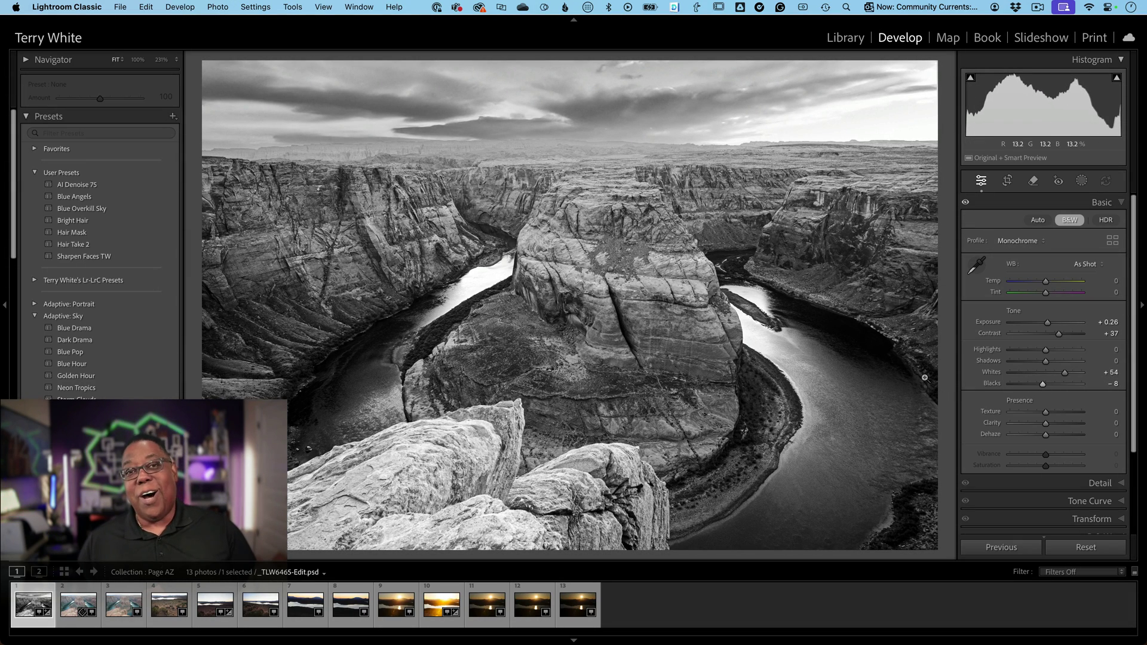
key("g")
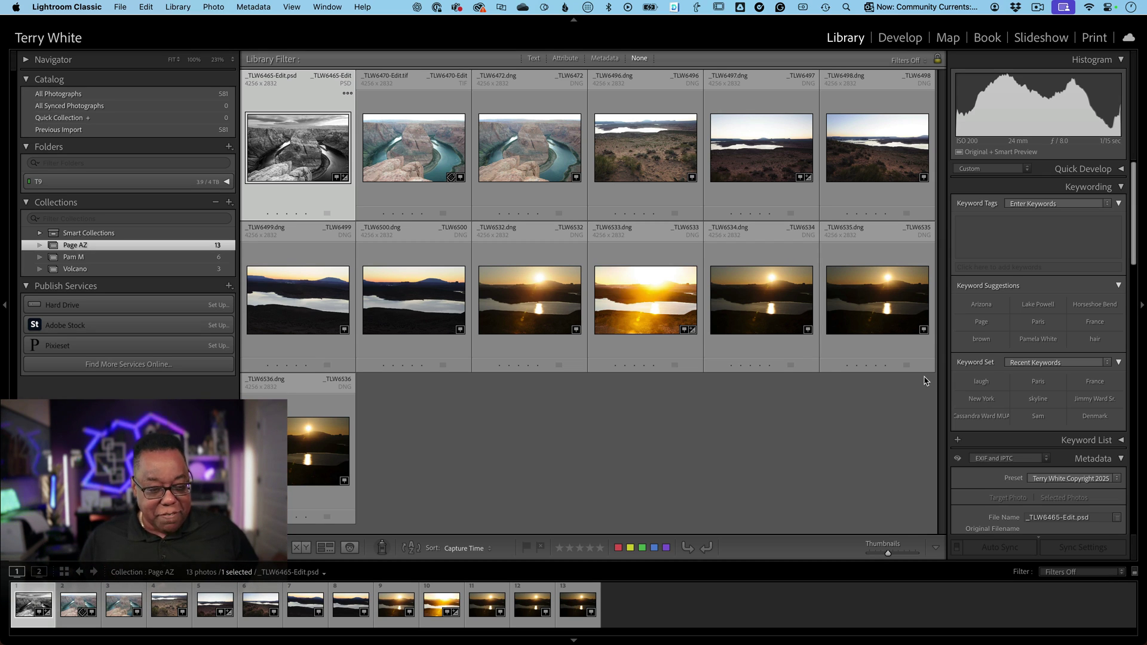
- Quit Lightroom Classic and go back to the top level of the T9 drive in Finder
key("super+q")
left_click(694, 222)
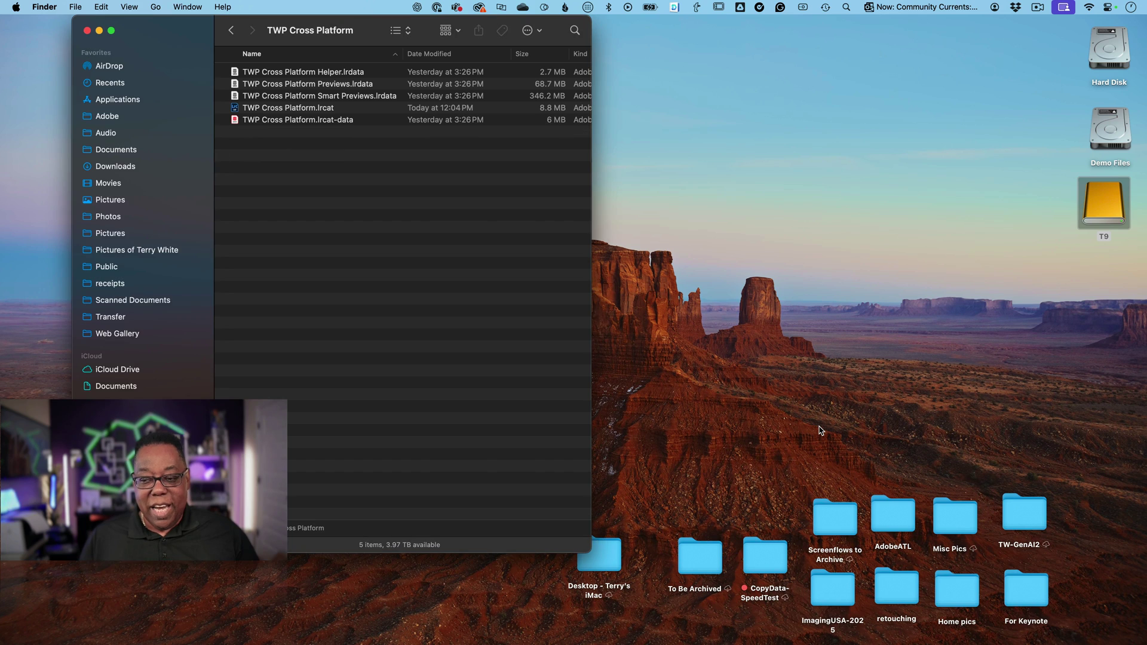
left_click(231, 31)
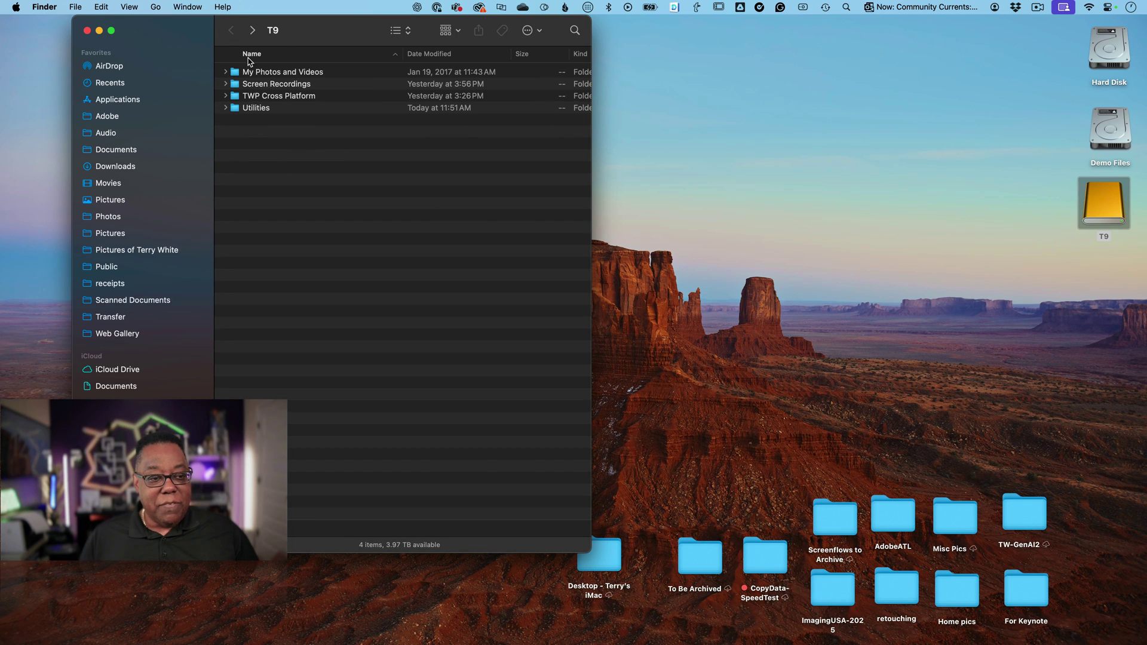
- Copy the My Photos and Videos and TWP Cross Platform folders from T9 to the Pictures folder on Hard Disk
left_click(286, 100)
left_click(301, 72, "super")
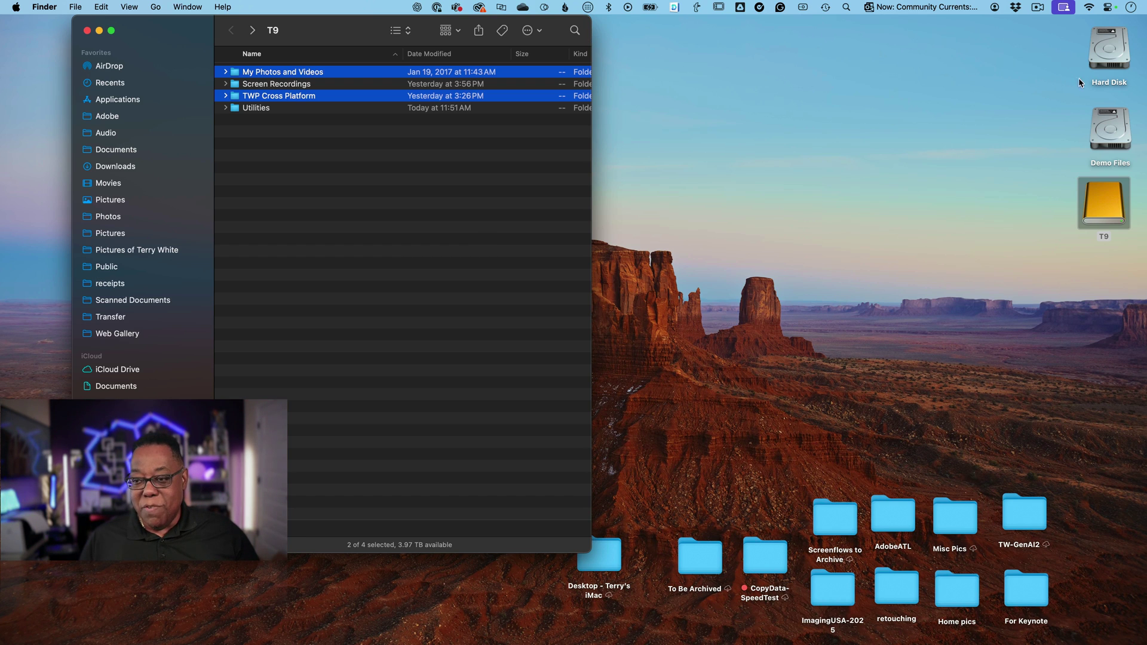
double_click(1106, 60)
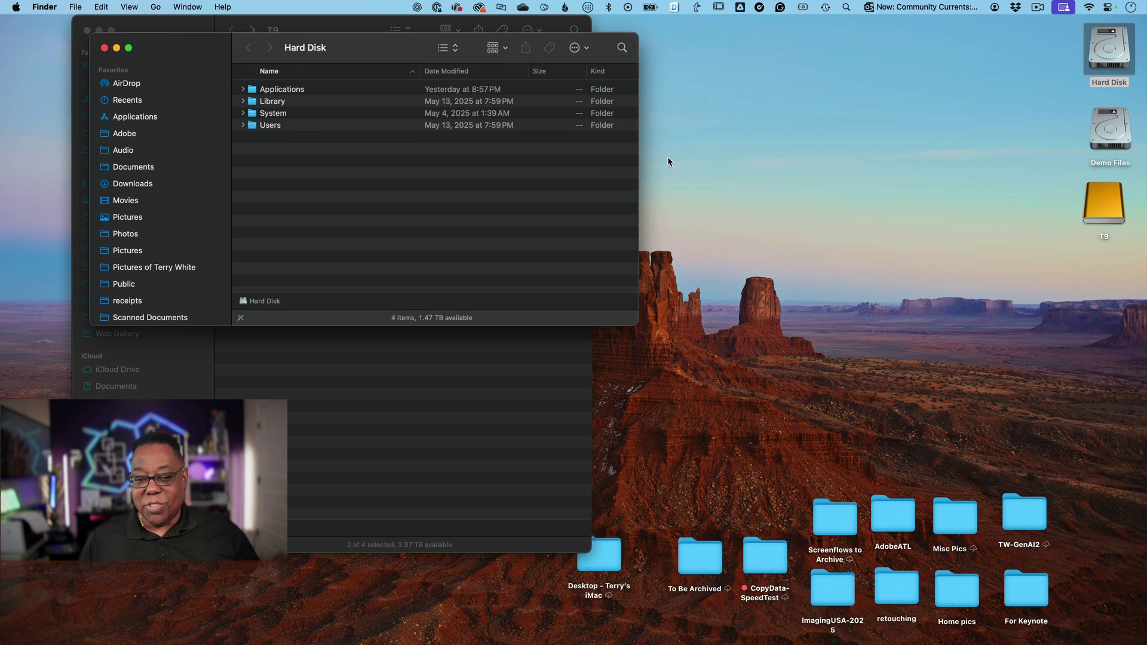
left_click_drag(356, 54, 862, 97)
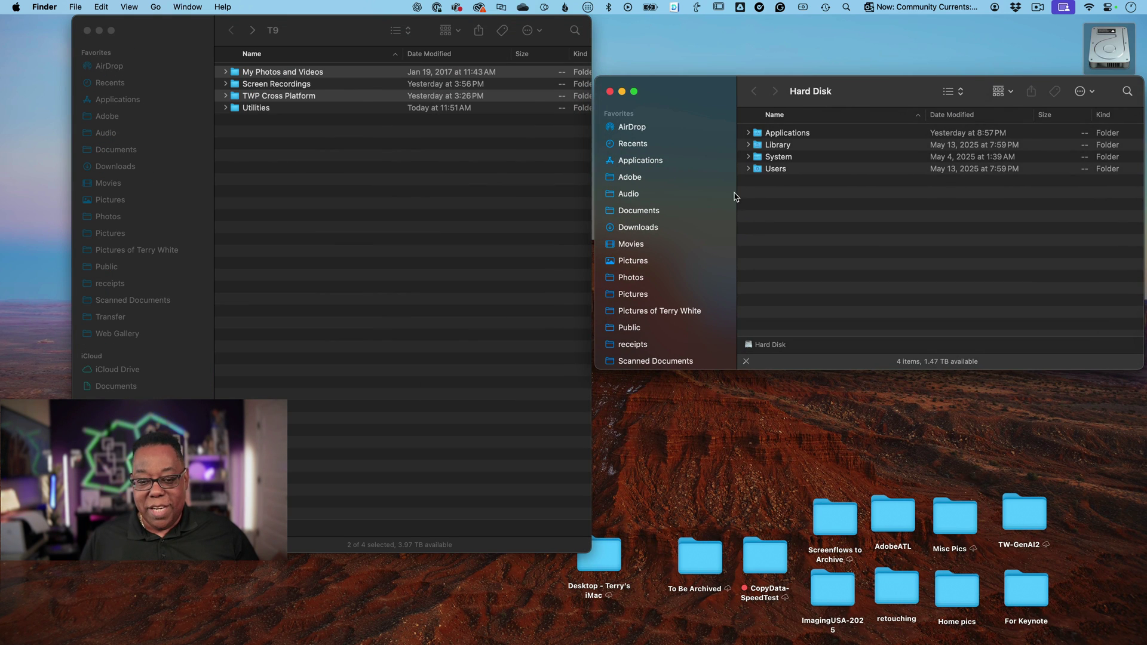
left_click(639, 264)
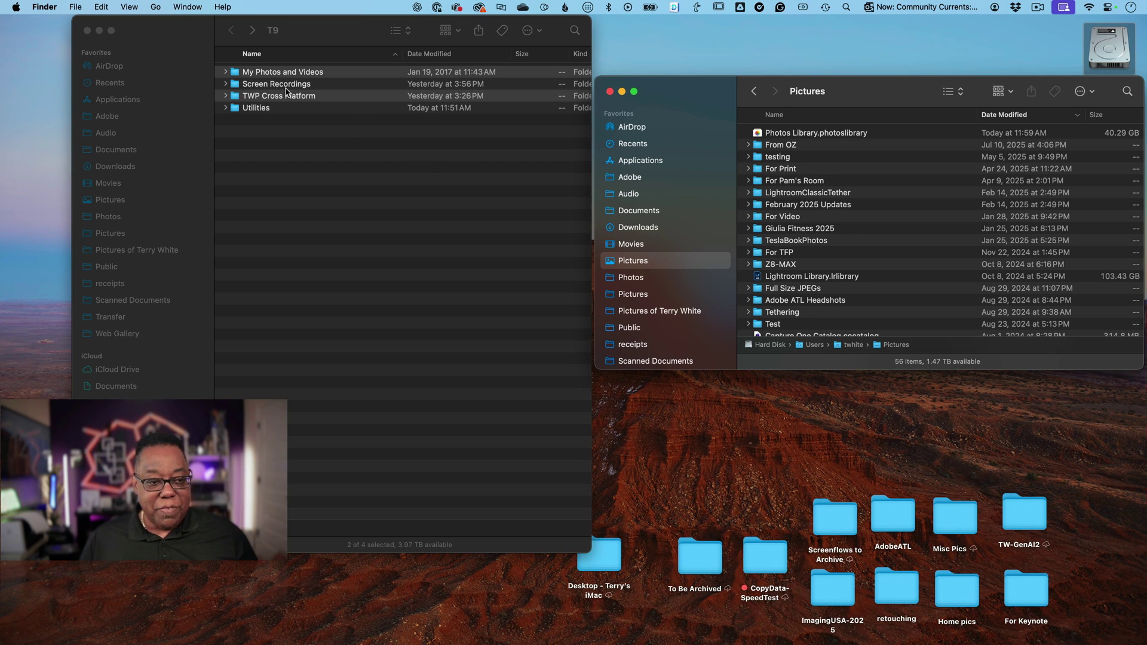
left_click_drag(287, 99, 918, 267)
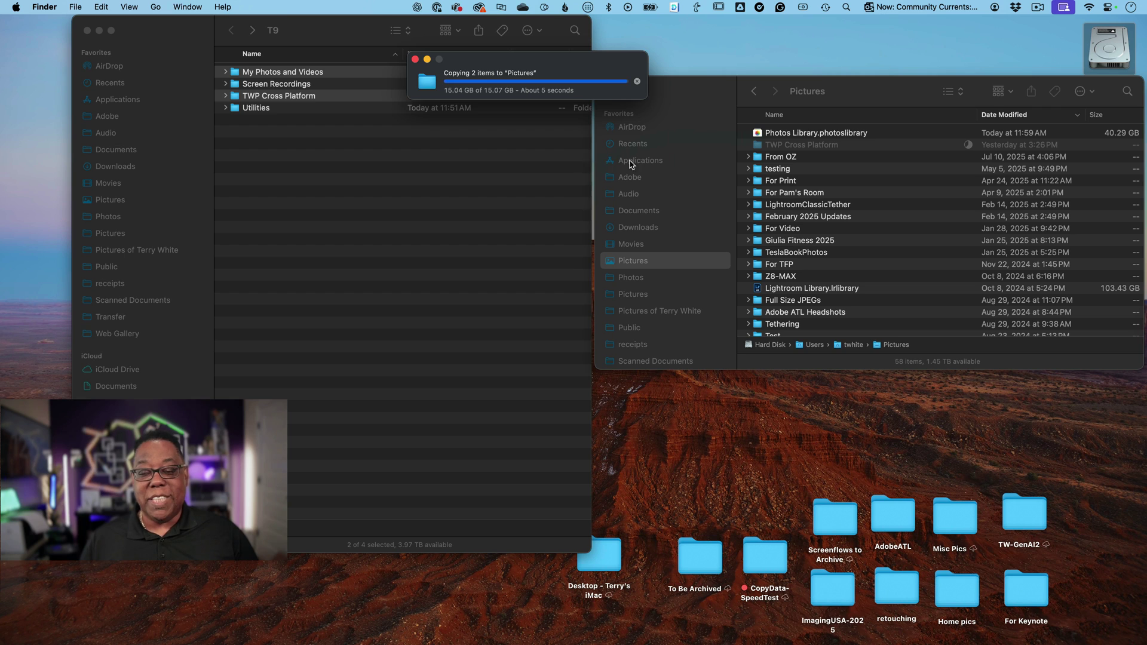
- Close the T9 window and open the TWP Cross Platform catalog copied into Pictures in Lightroom Classic
left_click_drag(925, 93, 928, 144)
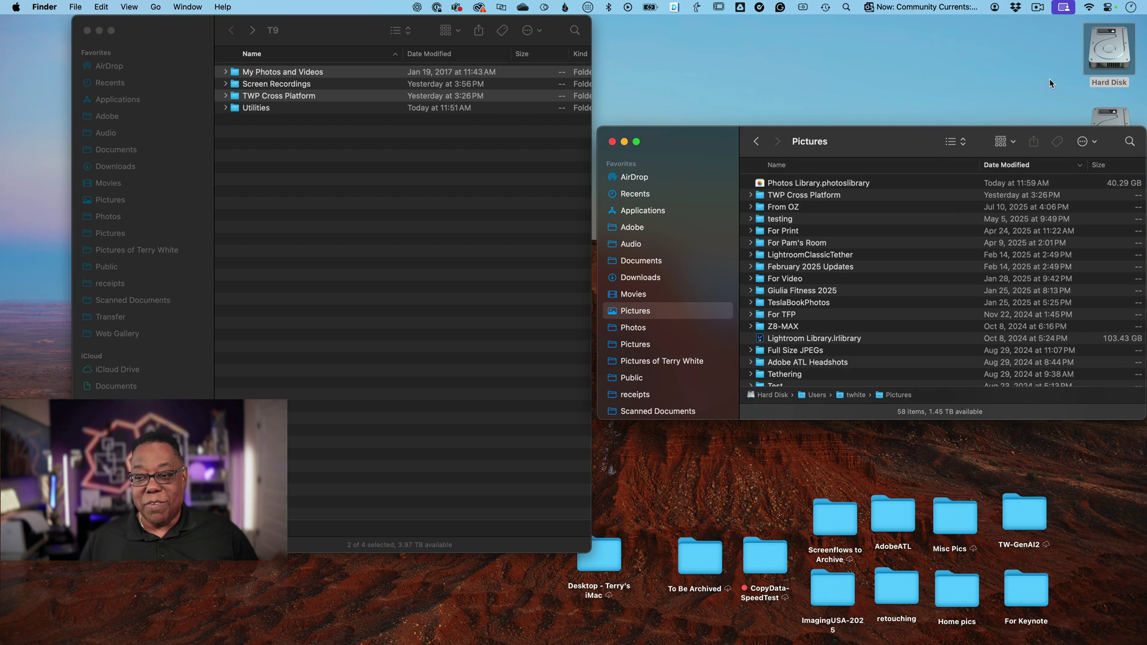
left_click(86, 30)
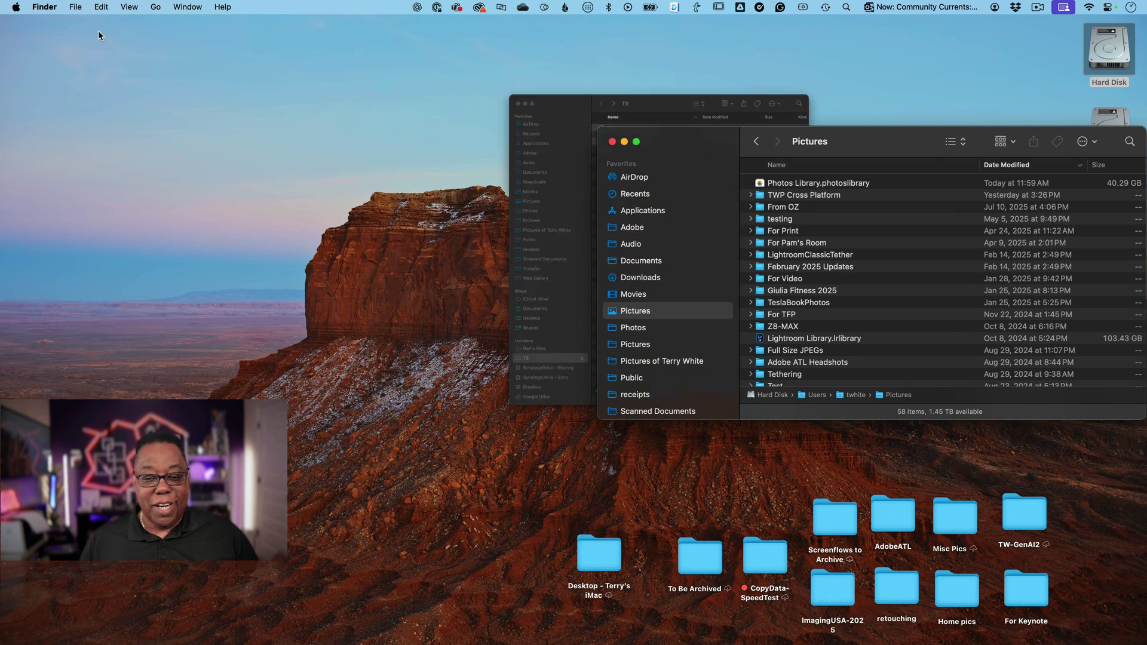
double_click(813, 195)
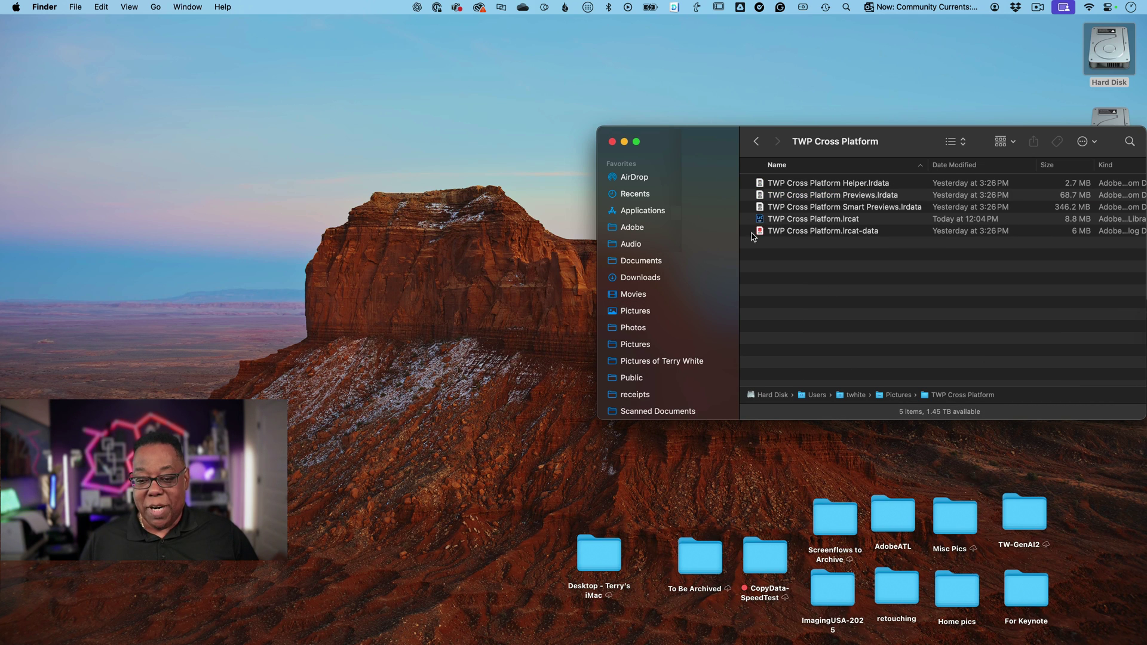
mouse_move(418, 643)
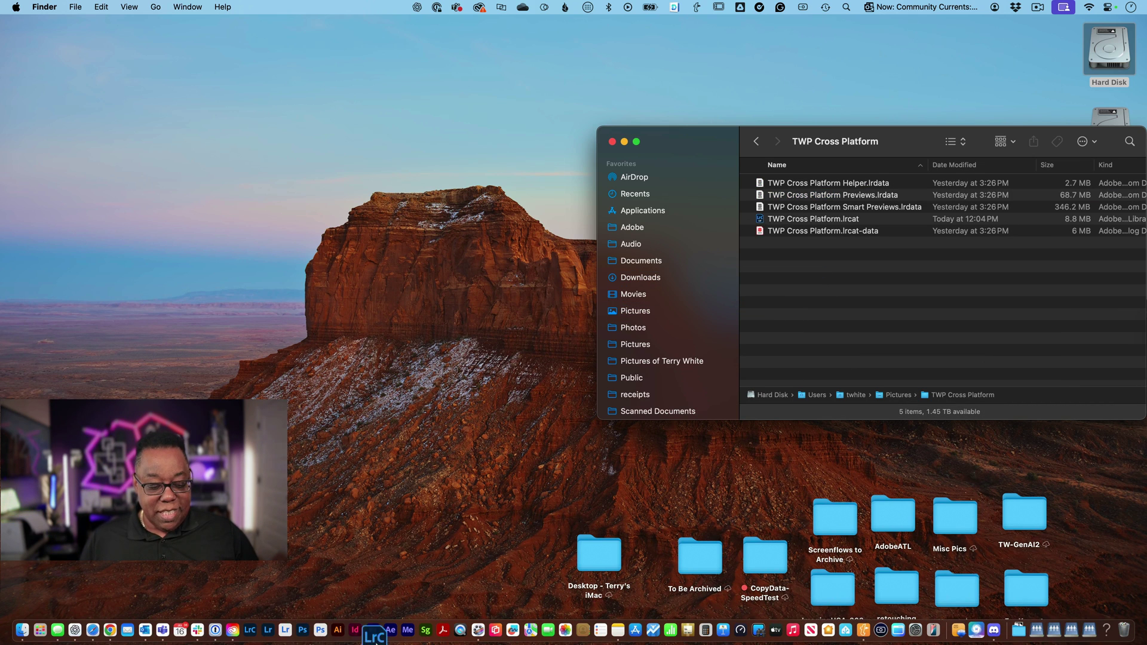
left_click(261, 628)
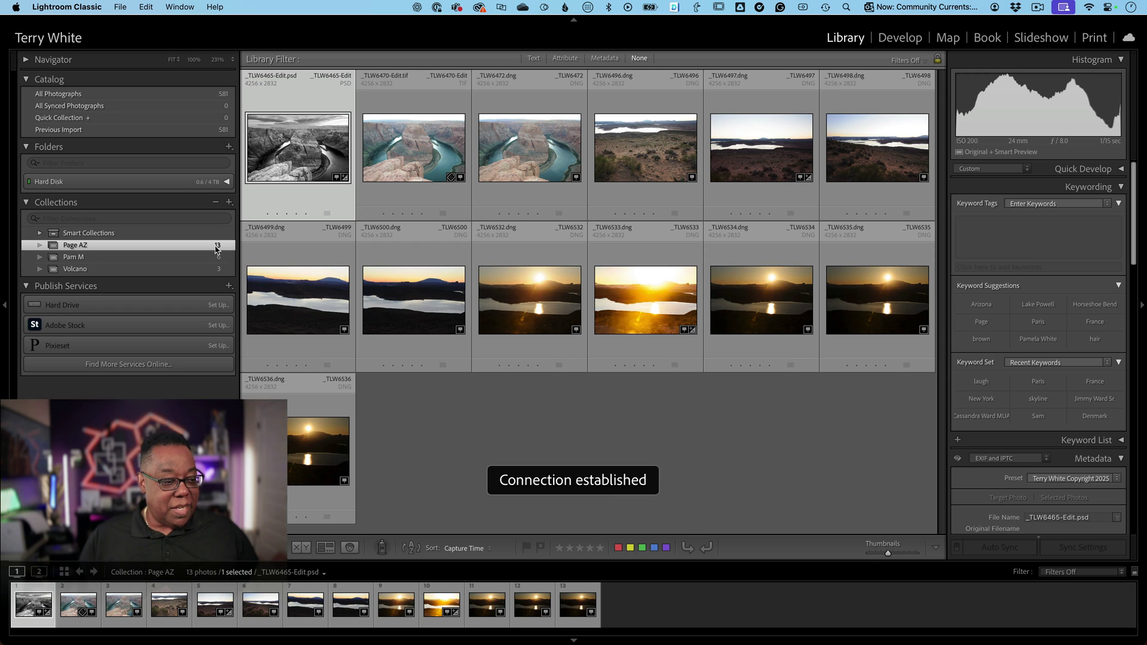
- Expand Hard Disk in the Library's folders, display the My Photos and Videos folder's photos, and show its parent folder
left_click(133, 182)
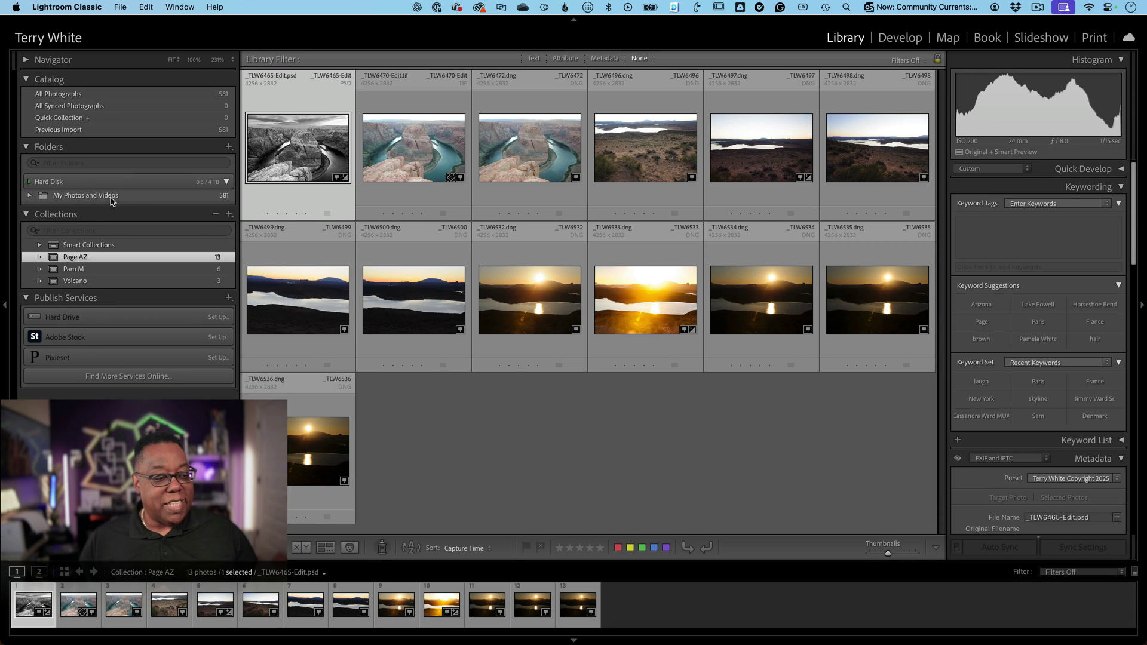
left_click(112, 197)
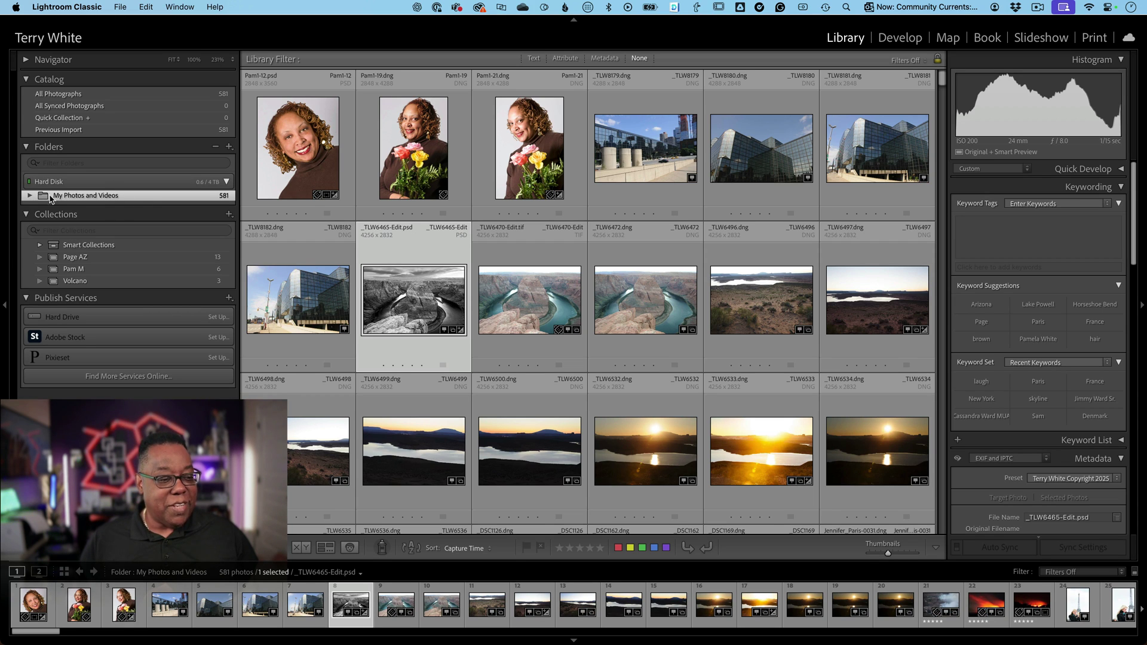
right_click(103, 199)
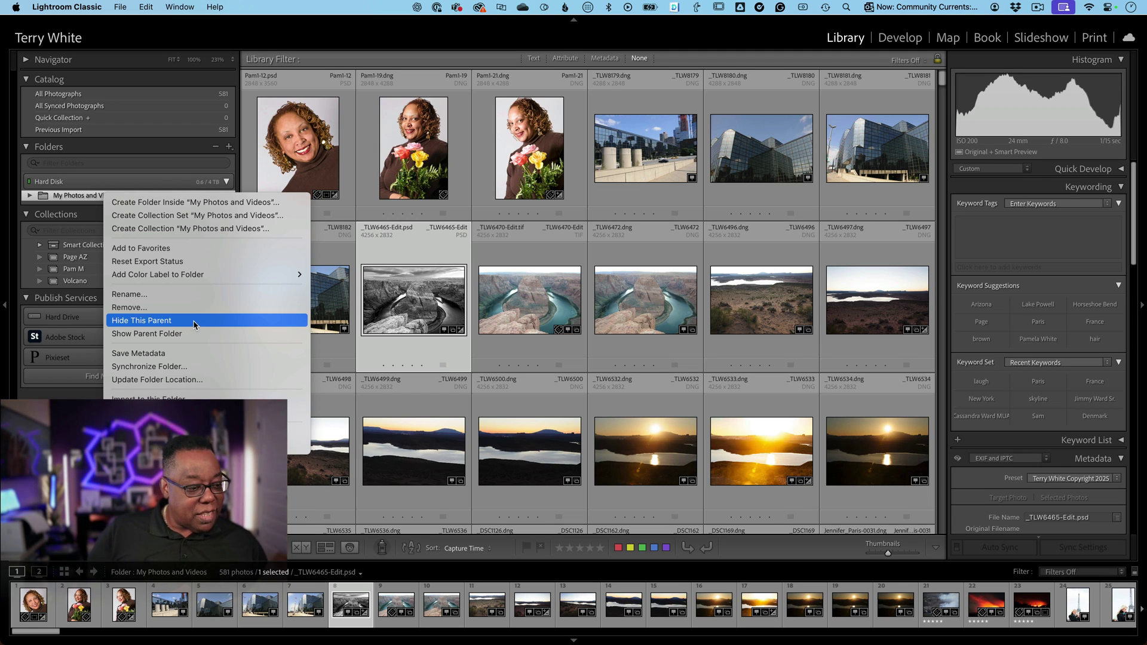
left_click(189, 337)
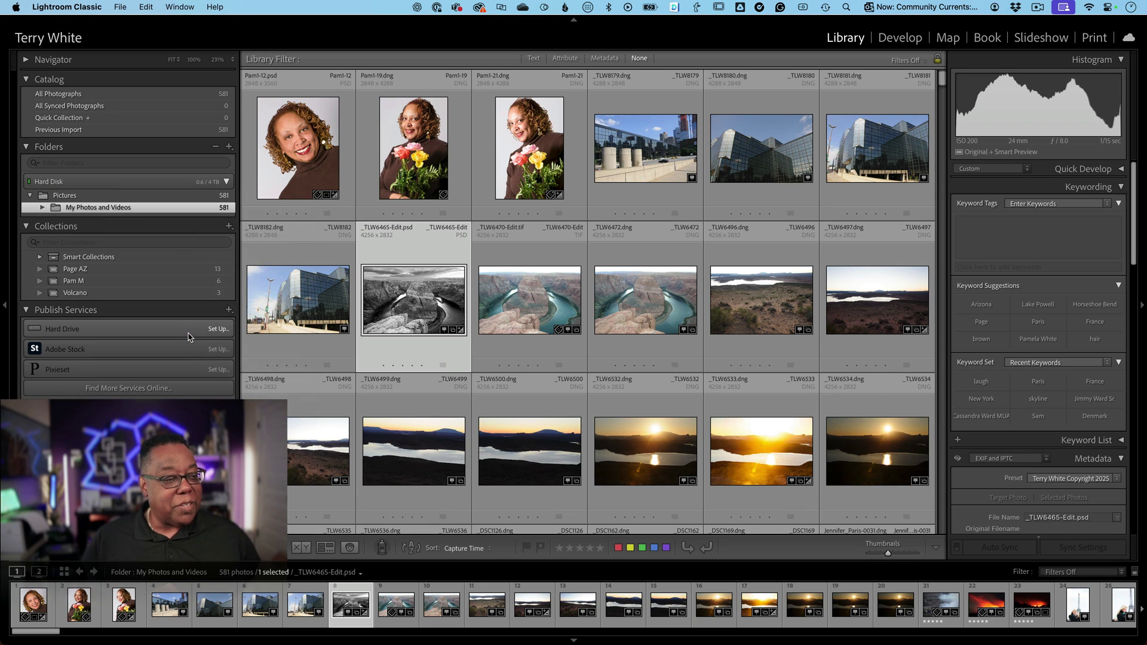
right_click(110, 210)
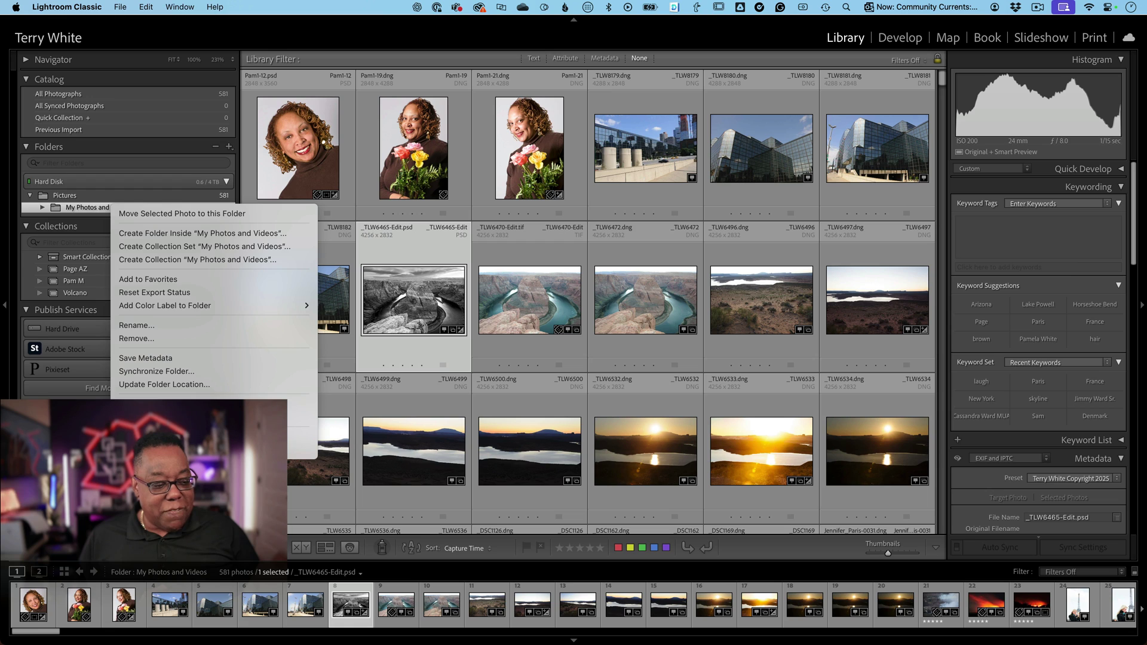
key("Escape")
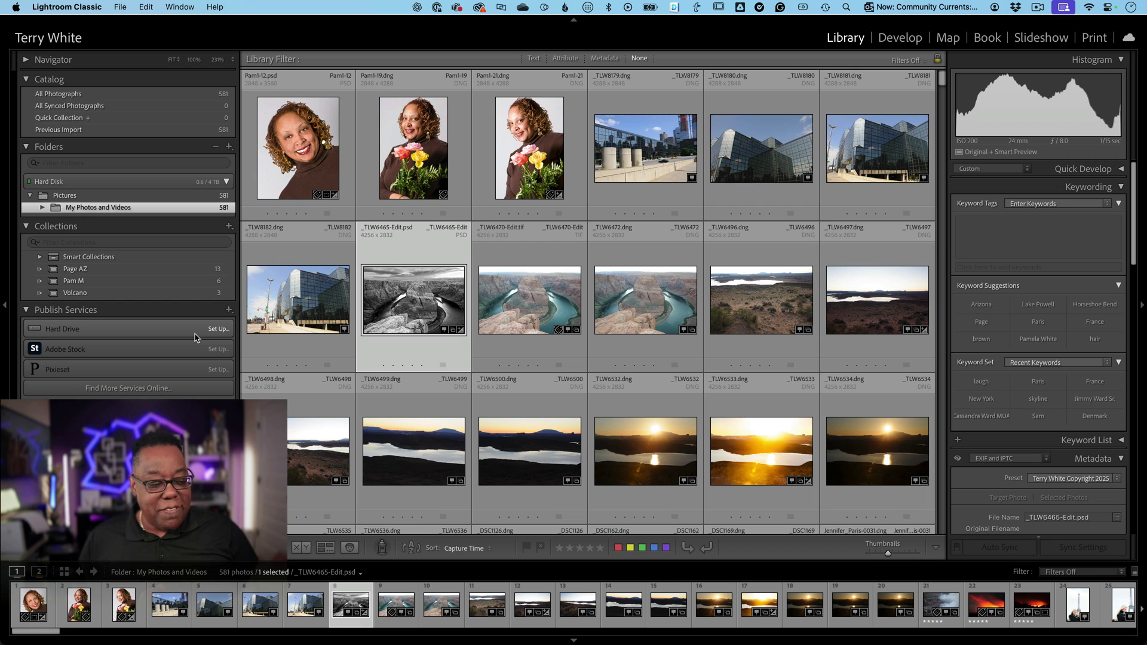
- Switch to Finder to check the copied TWP Cross Platform folder and the available drive locations, and return to Lightroom Classic
key("super+Tab")
scroll(650, 323, "down", 5)
scroll(649, 323, "down", 10)
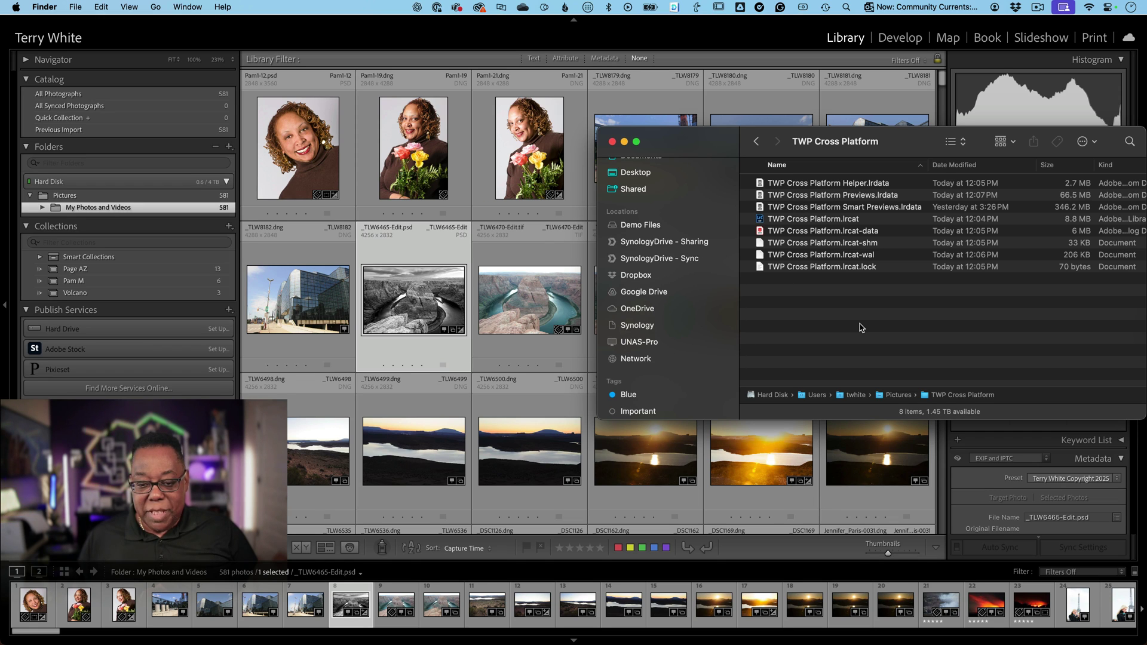
left_click(224, 69)
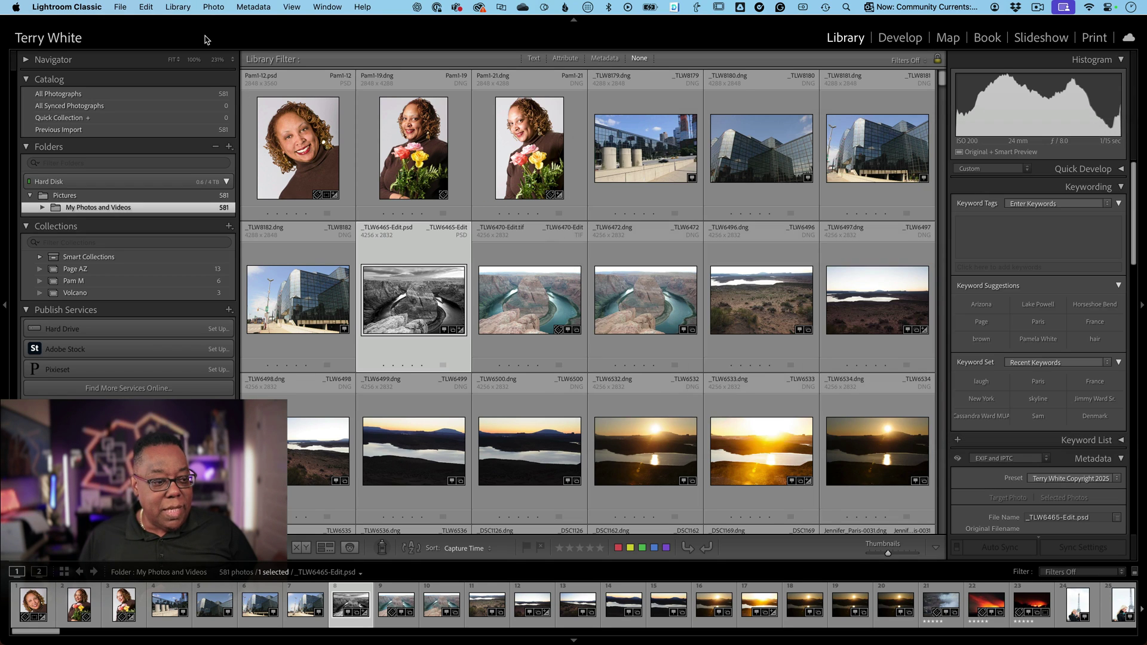